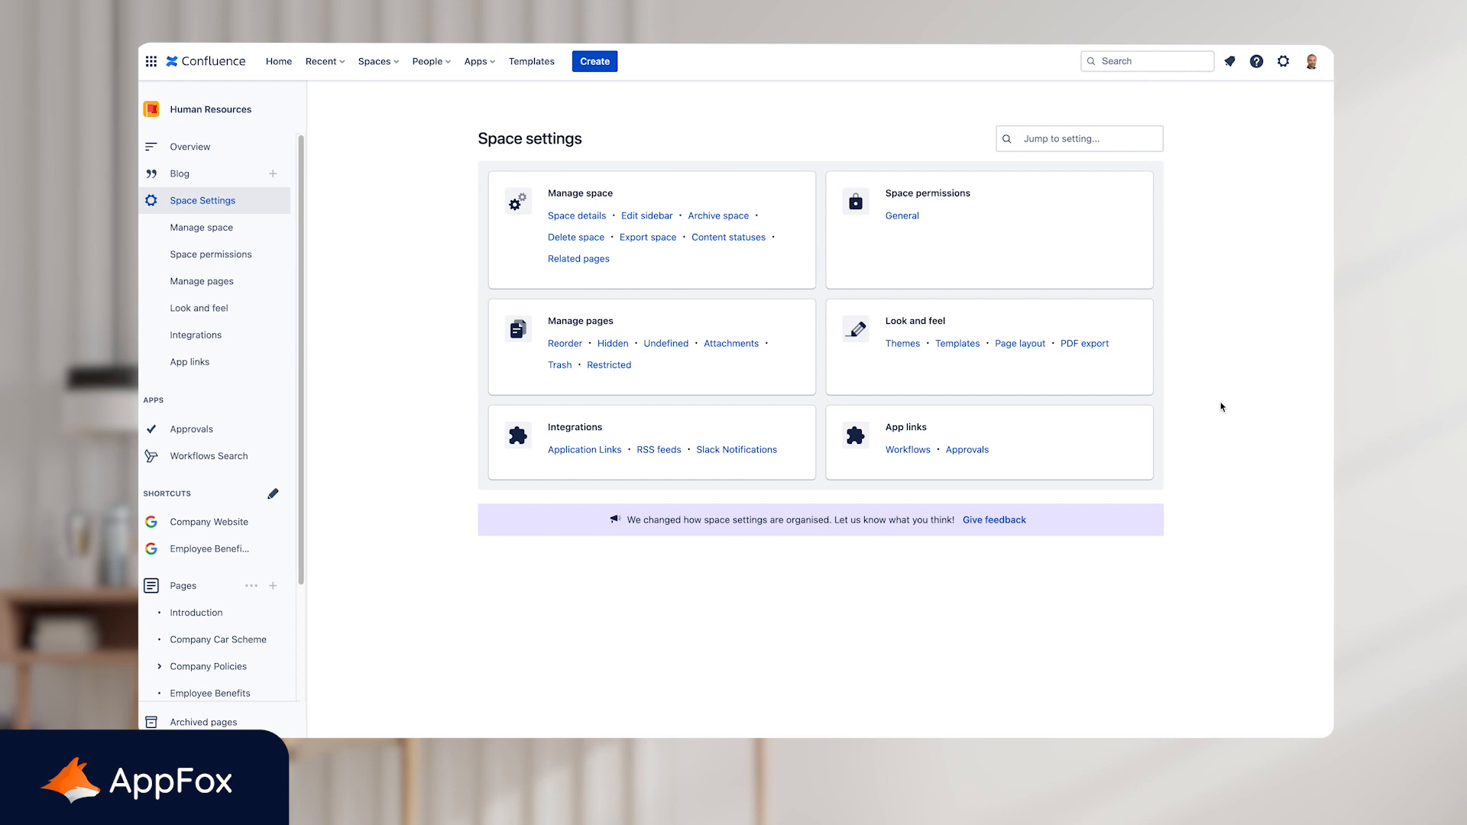
View the Human Resources space's Workflows settings, and open the global Workflows list in the site settings.
left_click(899, 451)
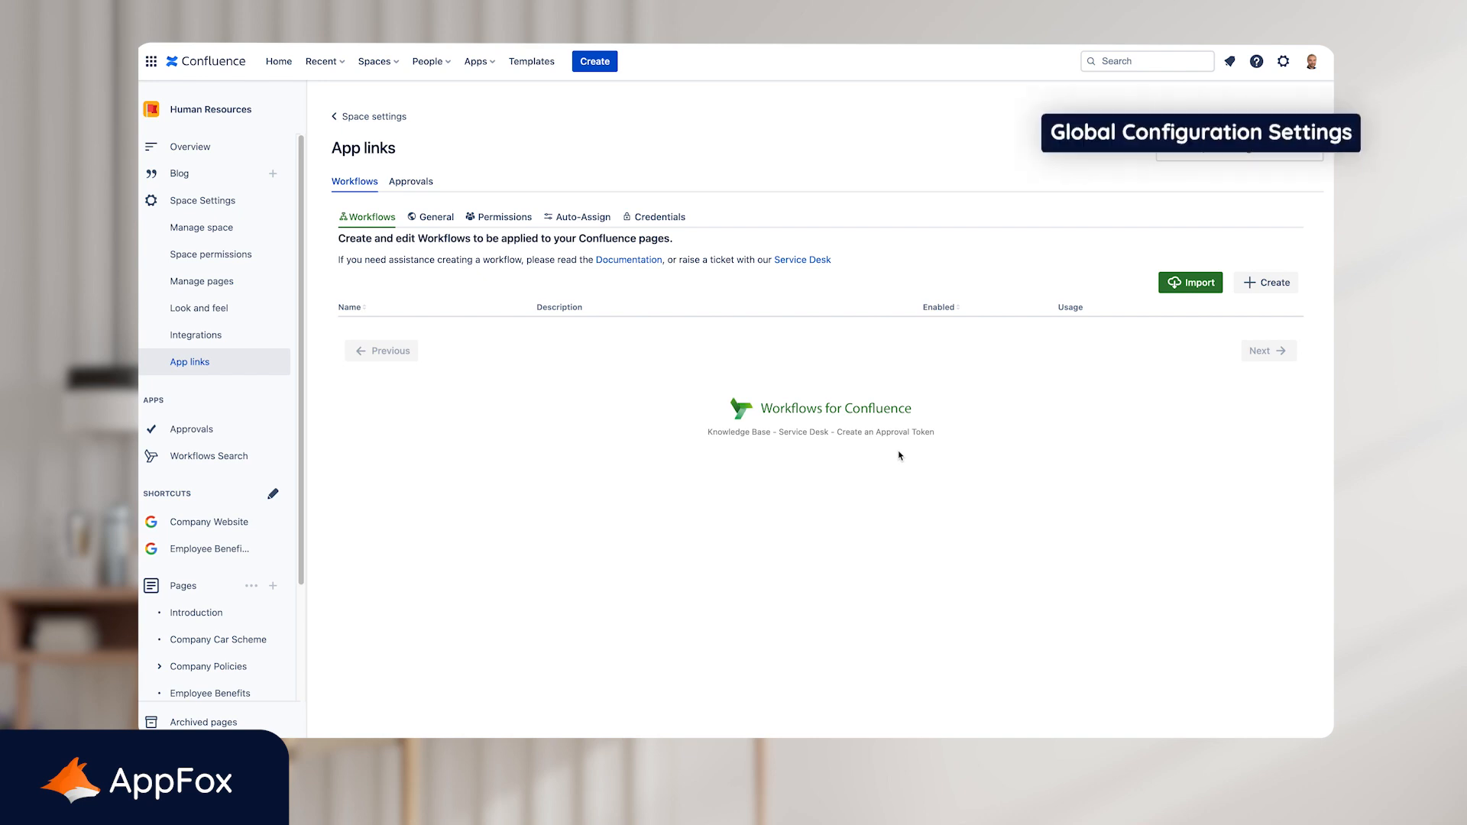
left_click(1285, 67)
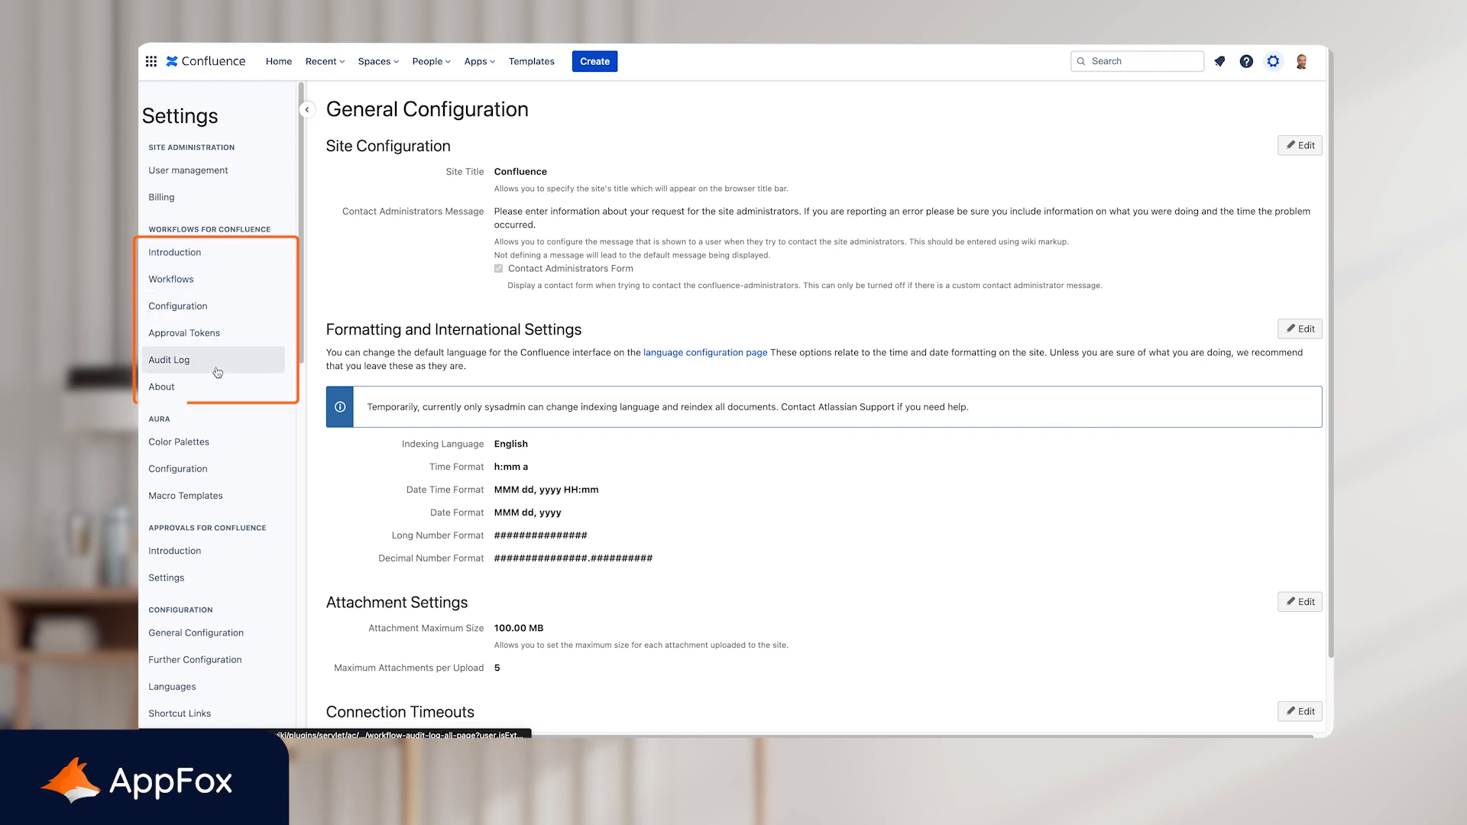
left_click(207, 282)
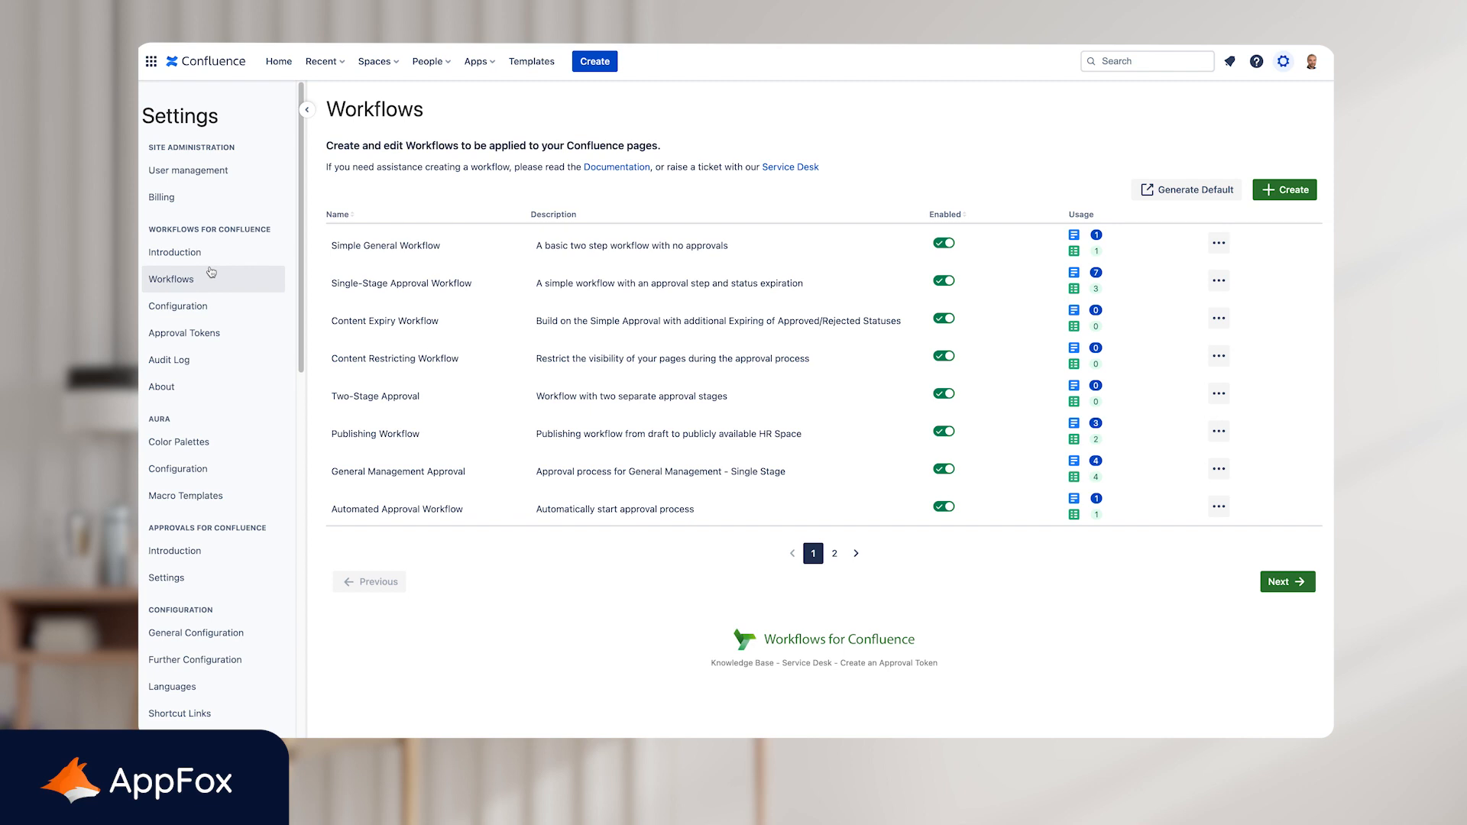
Create a workflow named "Finance Team Workflow" with the description "This is a single-stage approval workflow for the Finance Team.".
left_click(1302, 191)
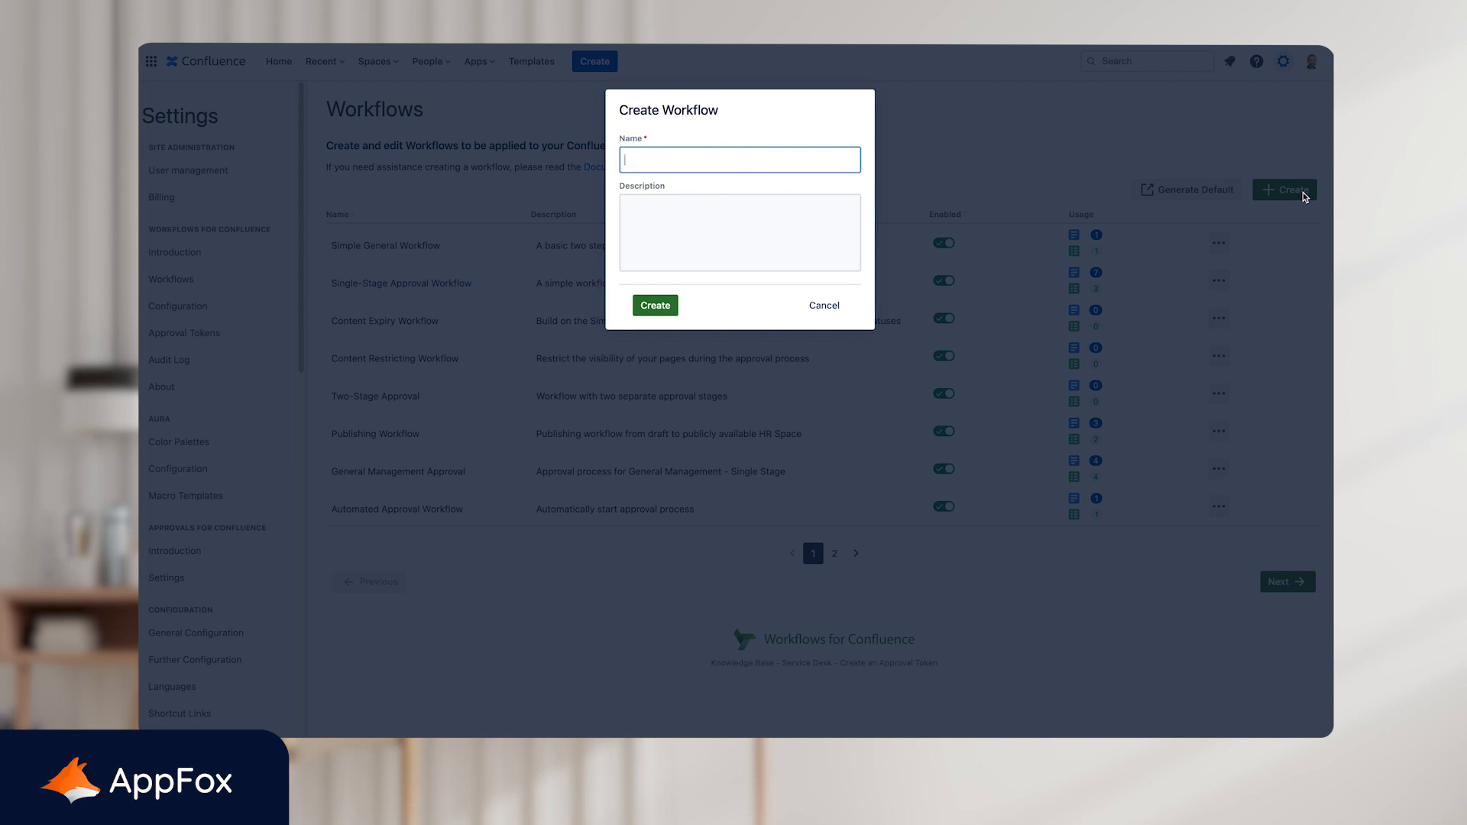
type("inance Team Workflow")
key("Tab")
type("This is a single-stage approval workflow for the Finance Team.")
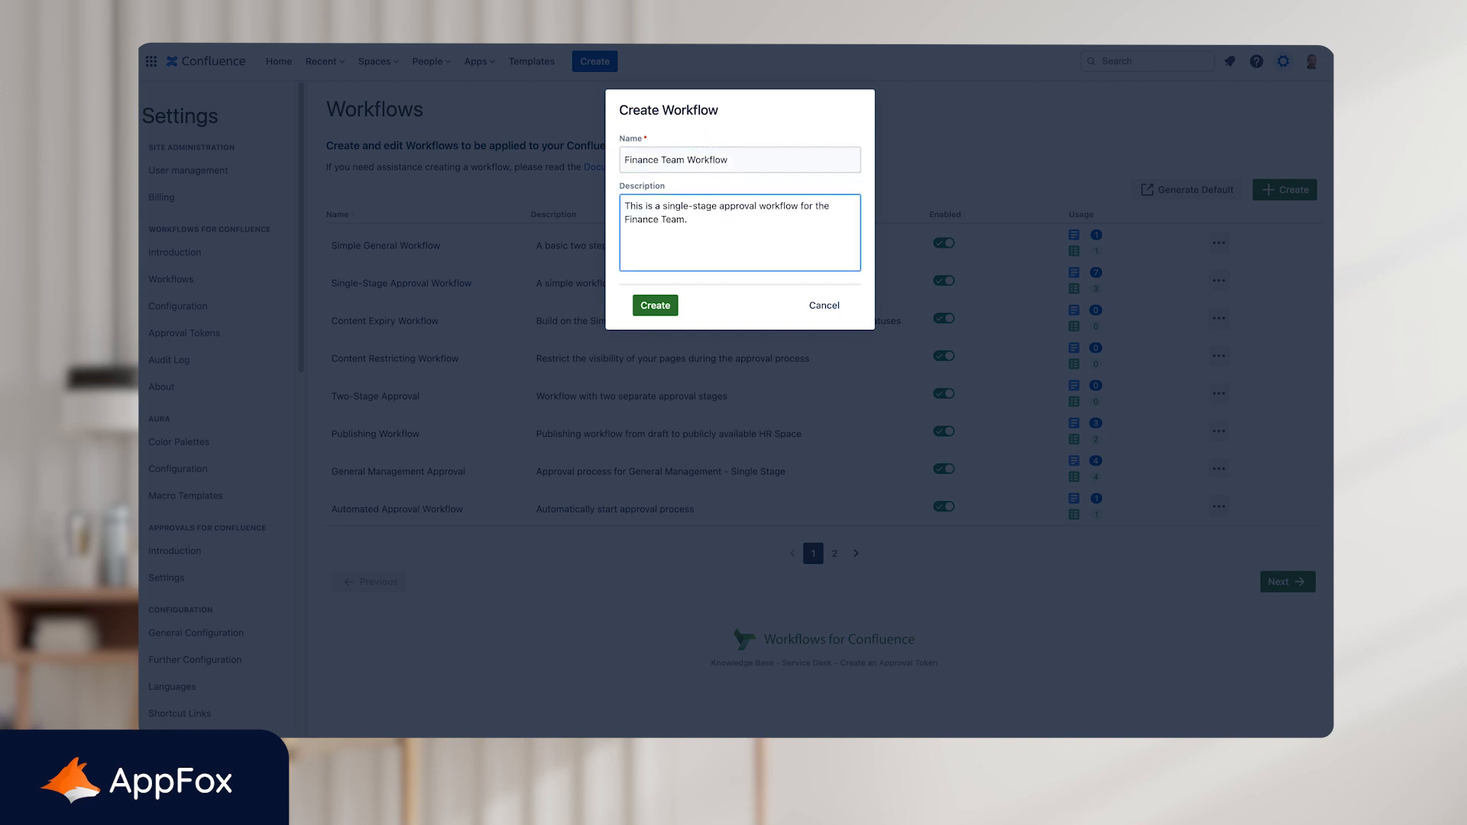
left_click(655, 305)
left_click(655, 305)
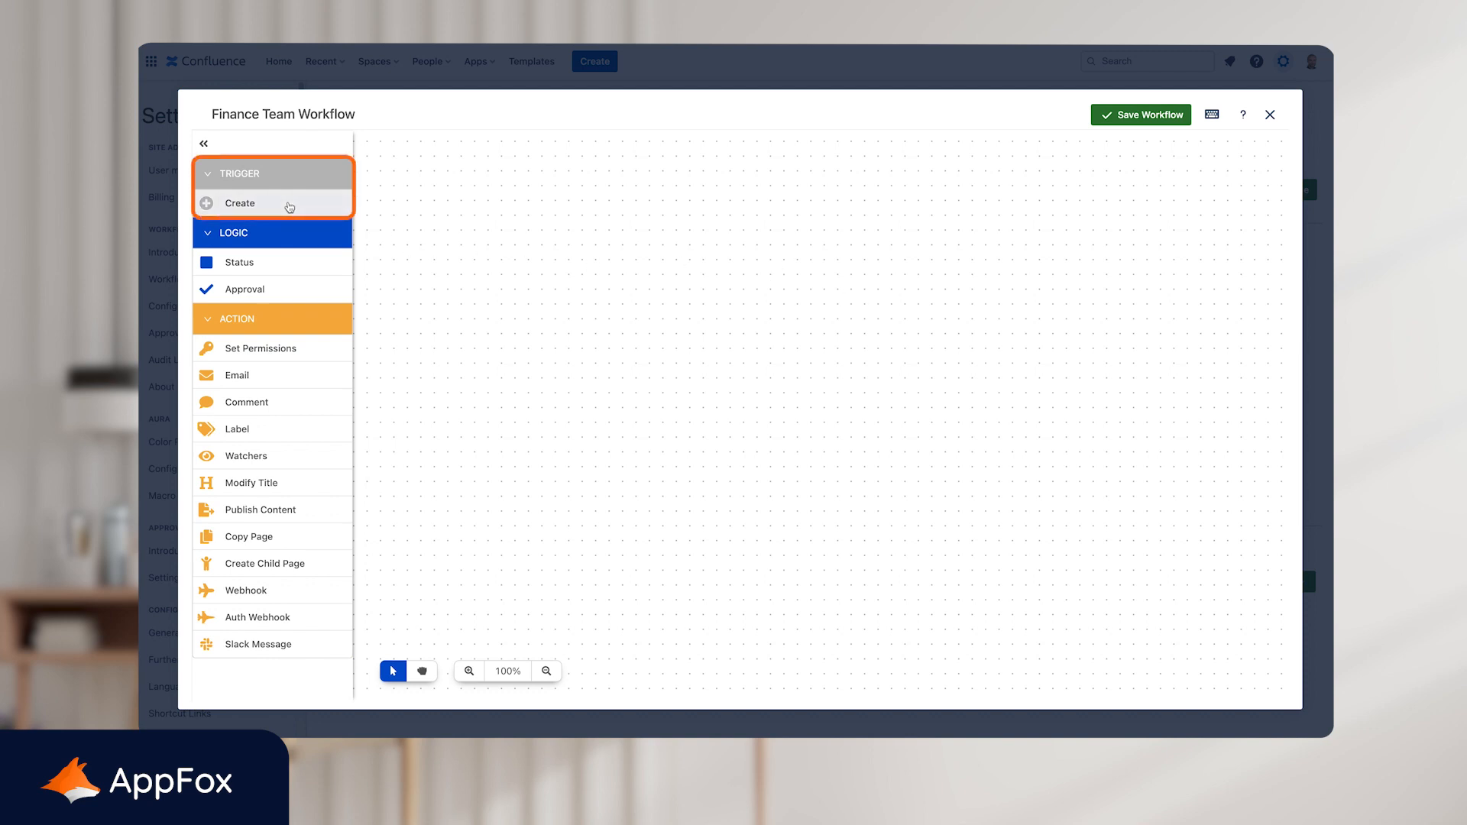
Place a Create trigger near the top of the canvas and a status named "Draft" below it.
left_click_drag(290, 208, 703, 185)
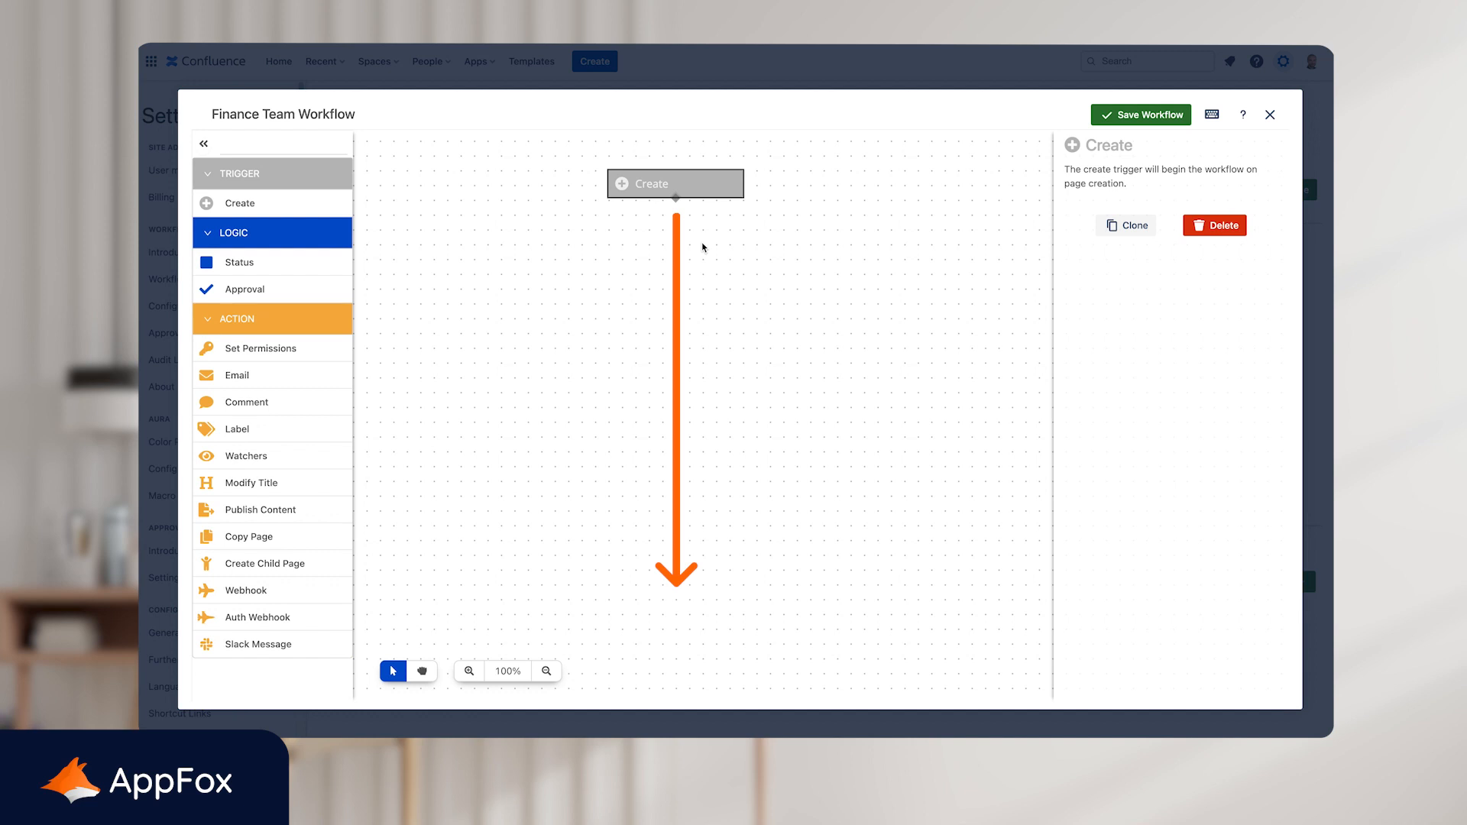
left_click(589, 265)
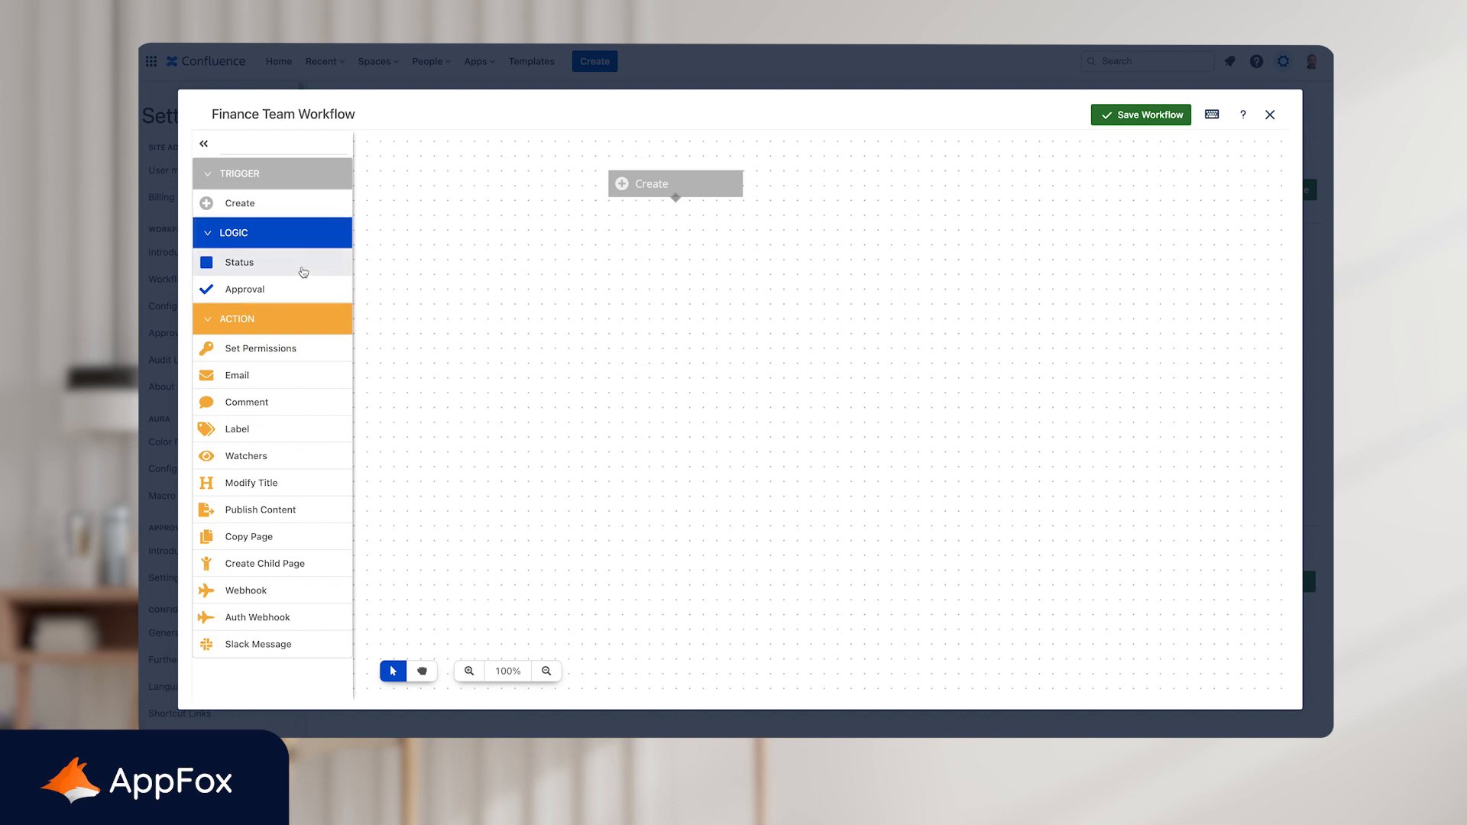
left_click_drag(304, 271, 640, 252)
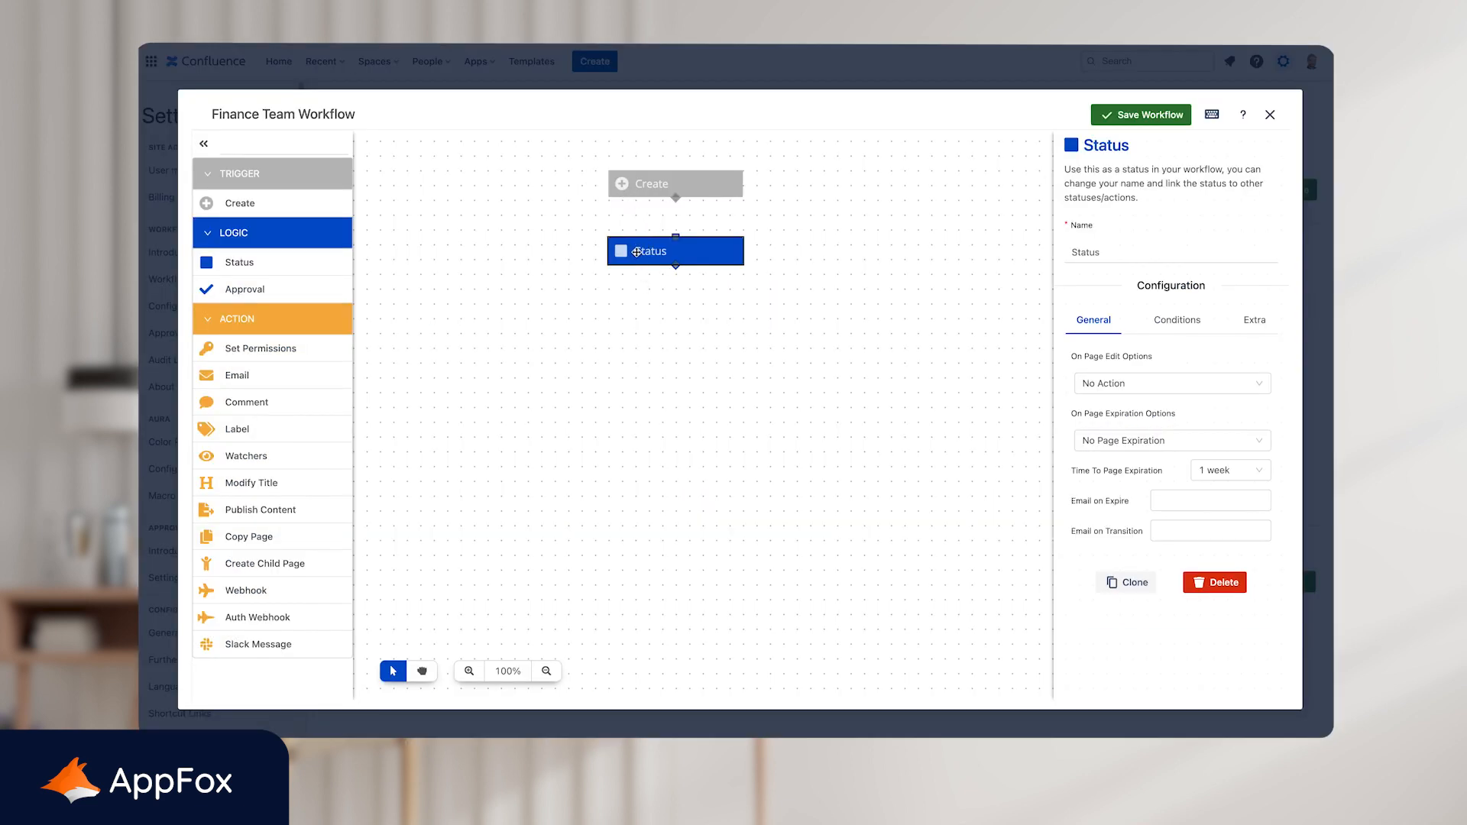
double_click(1138, 249)
type("Draft")
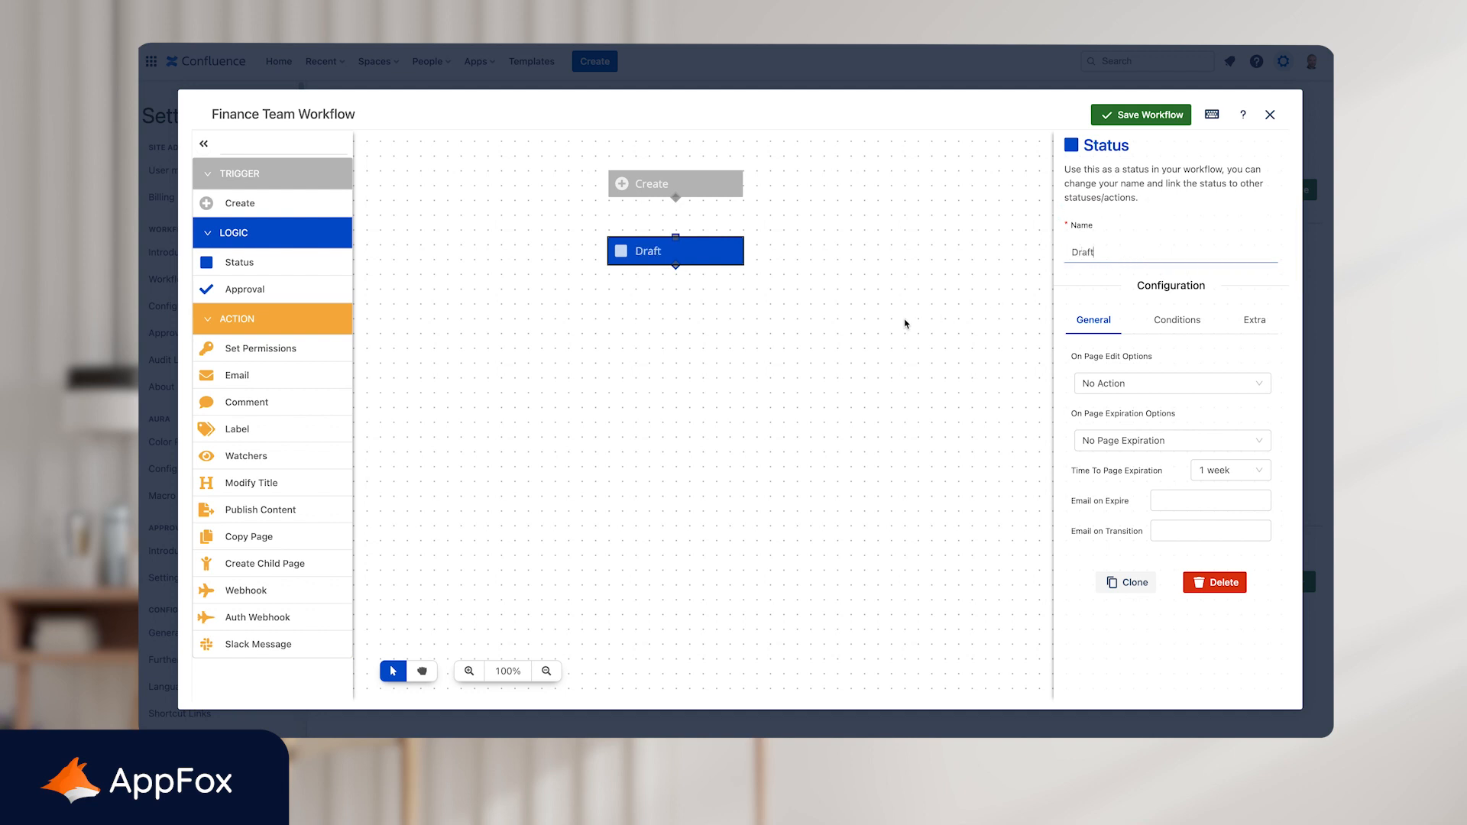
left_click(721, 353)
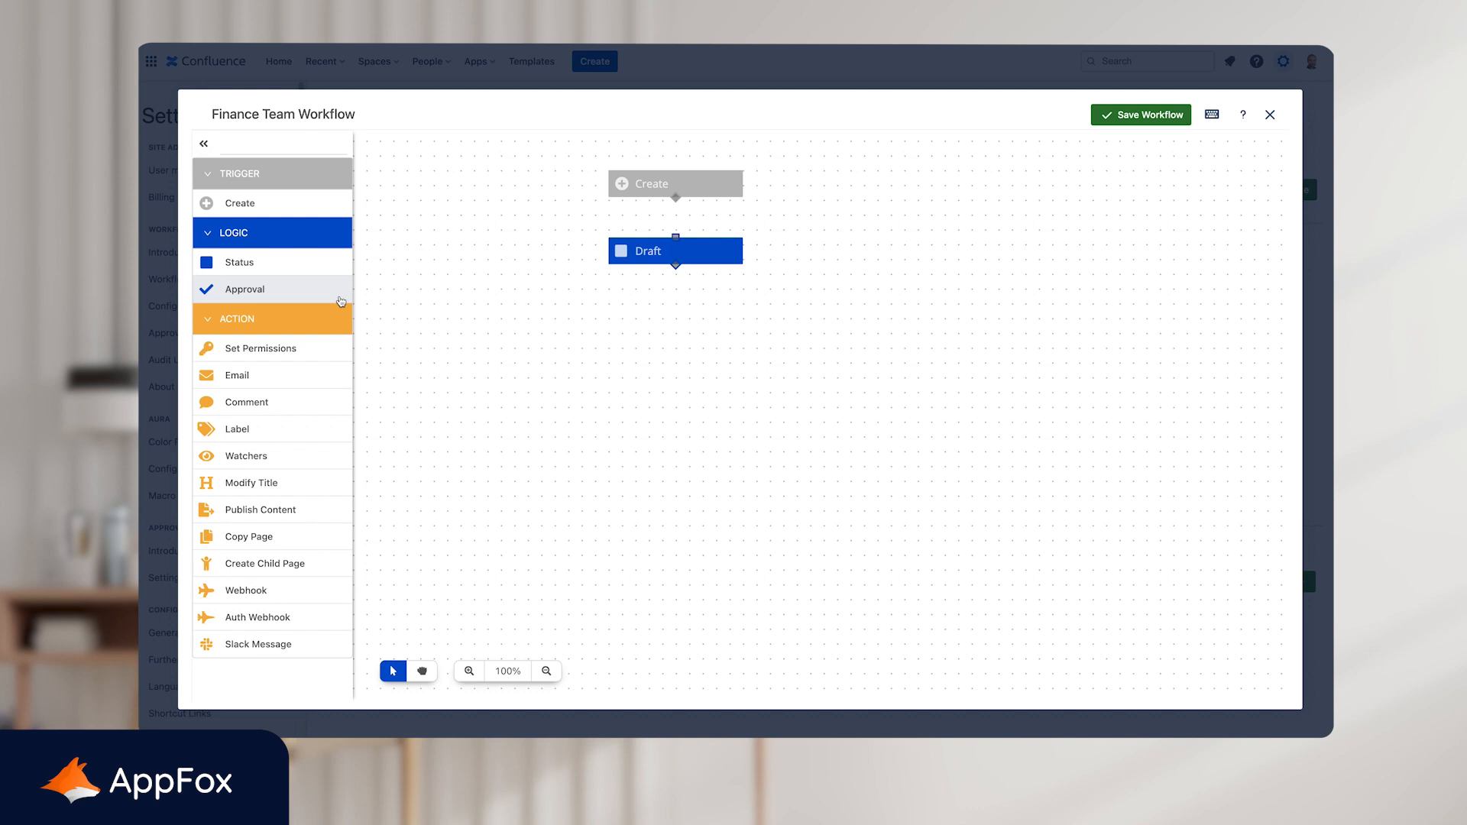
Add an approval block below the Draft status and name it "in Review".
left_click_drag(321, 290, 680, 317)
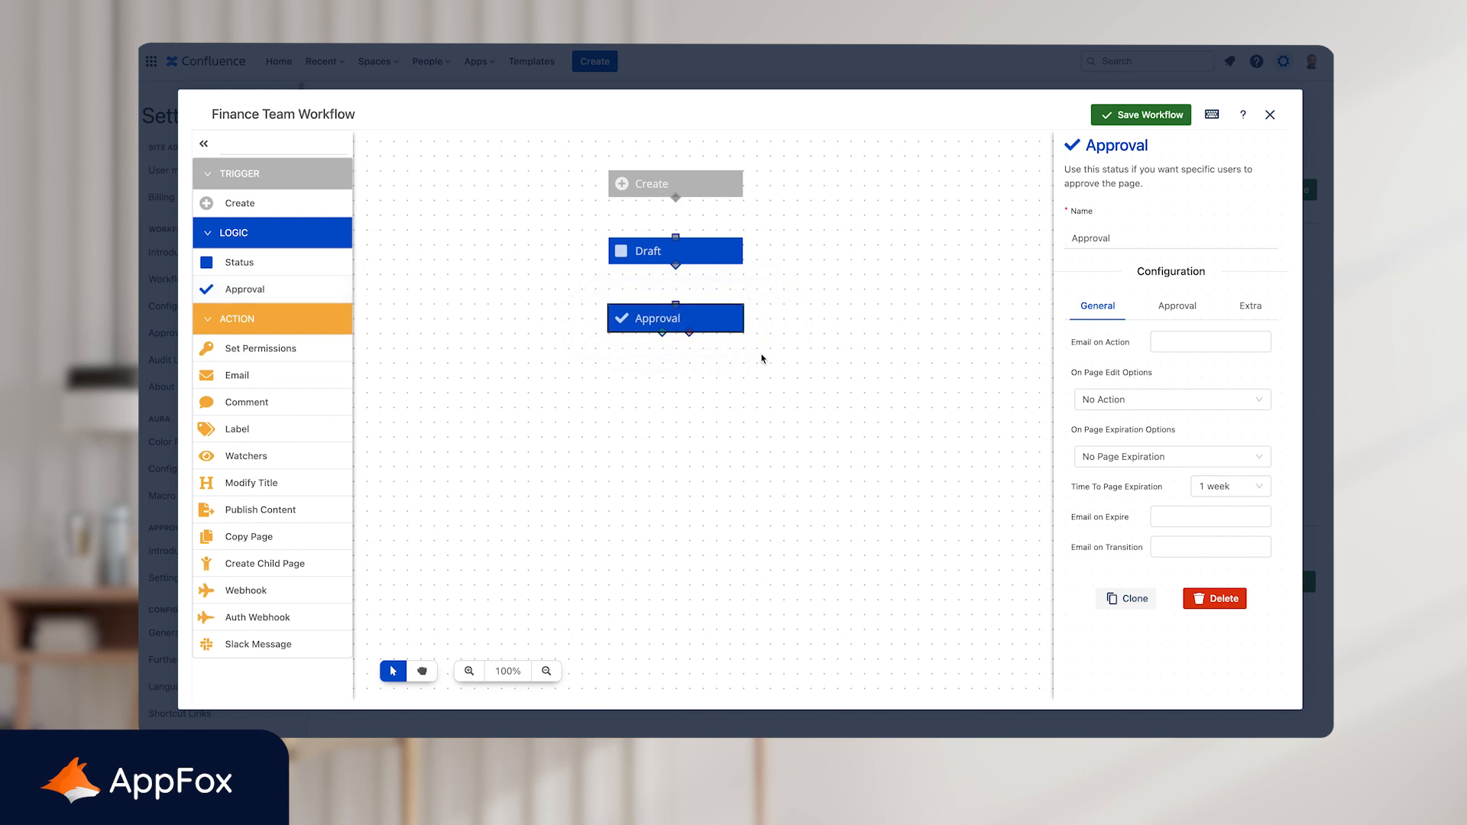
double_click(1138, 231)
type("in Review")
Assign an individual user as approver of the in Review approval.
left_click(1177, 306)
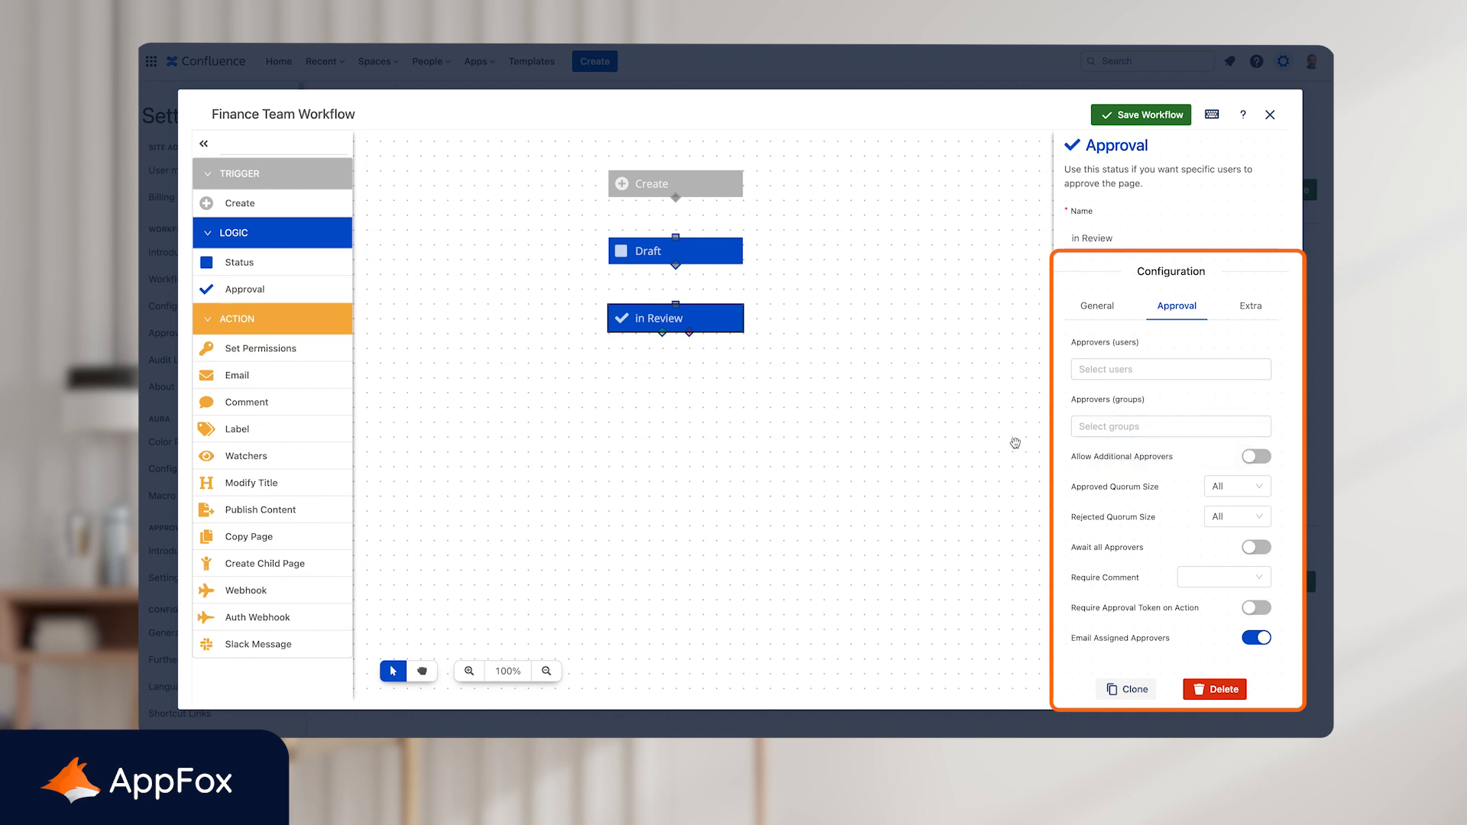
left_click(1102, 372)
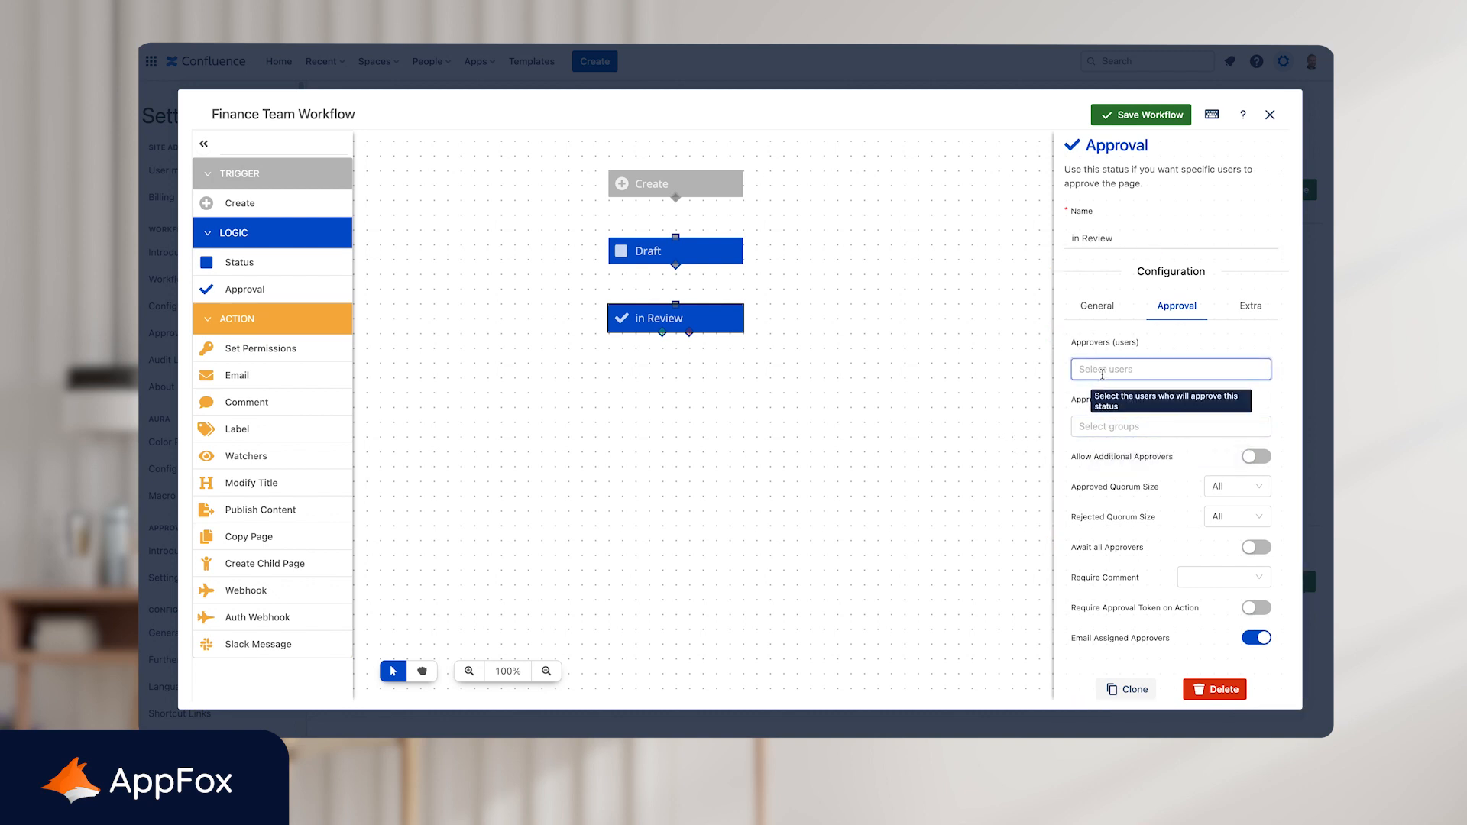
type("cra")
left_click(1129, 393)
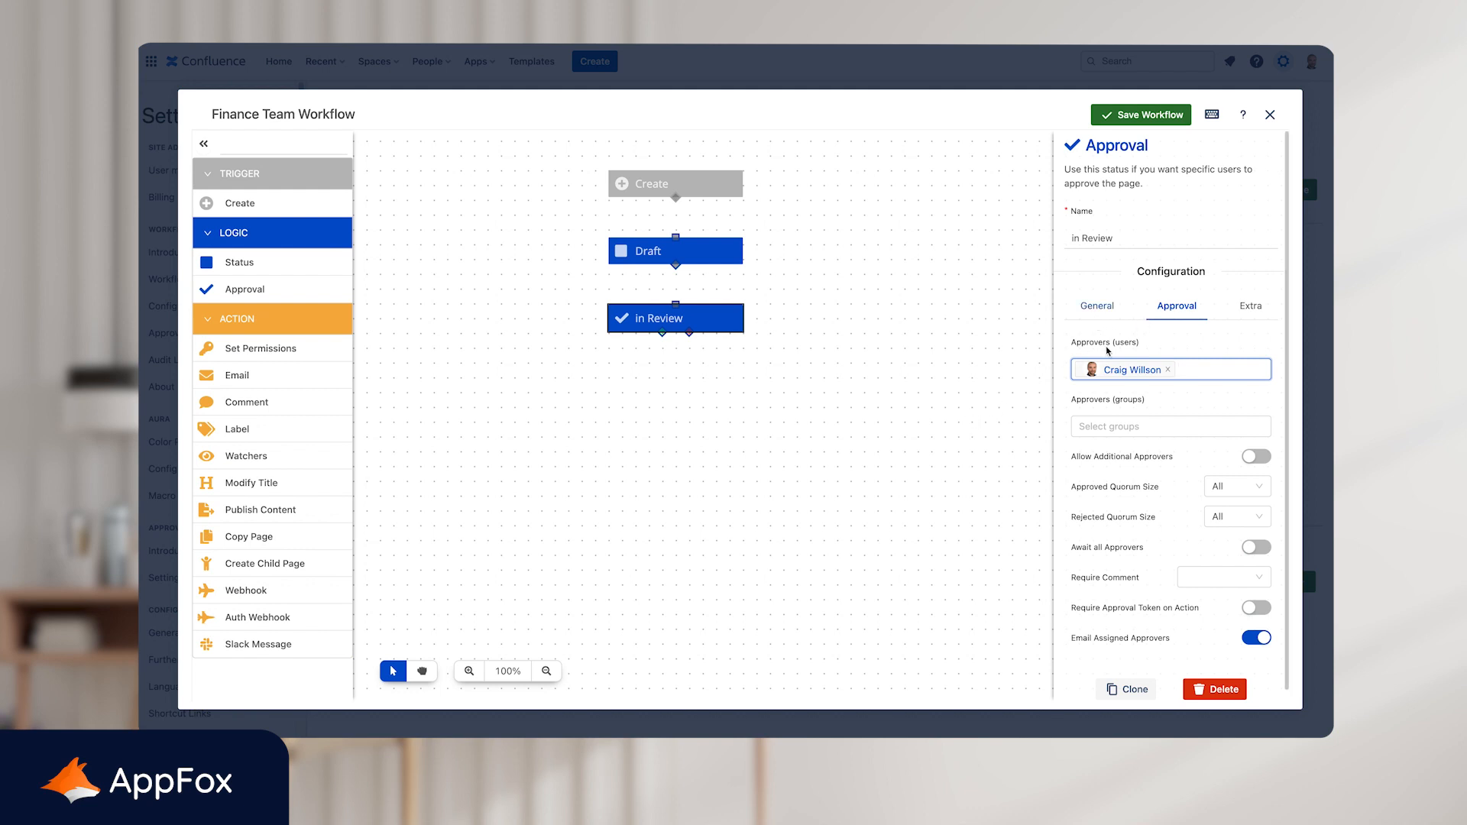
mouse_move(1109, 350)
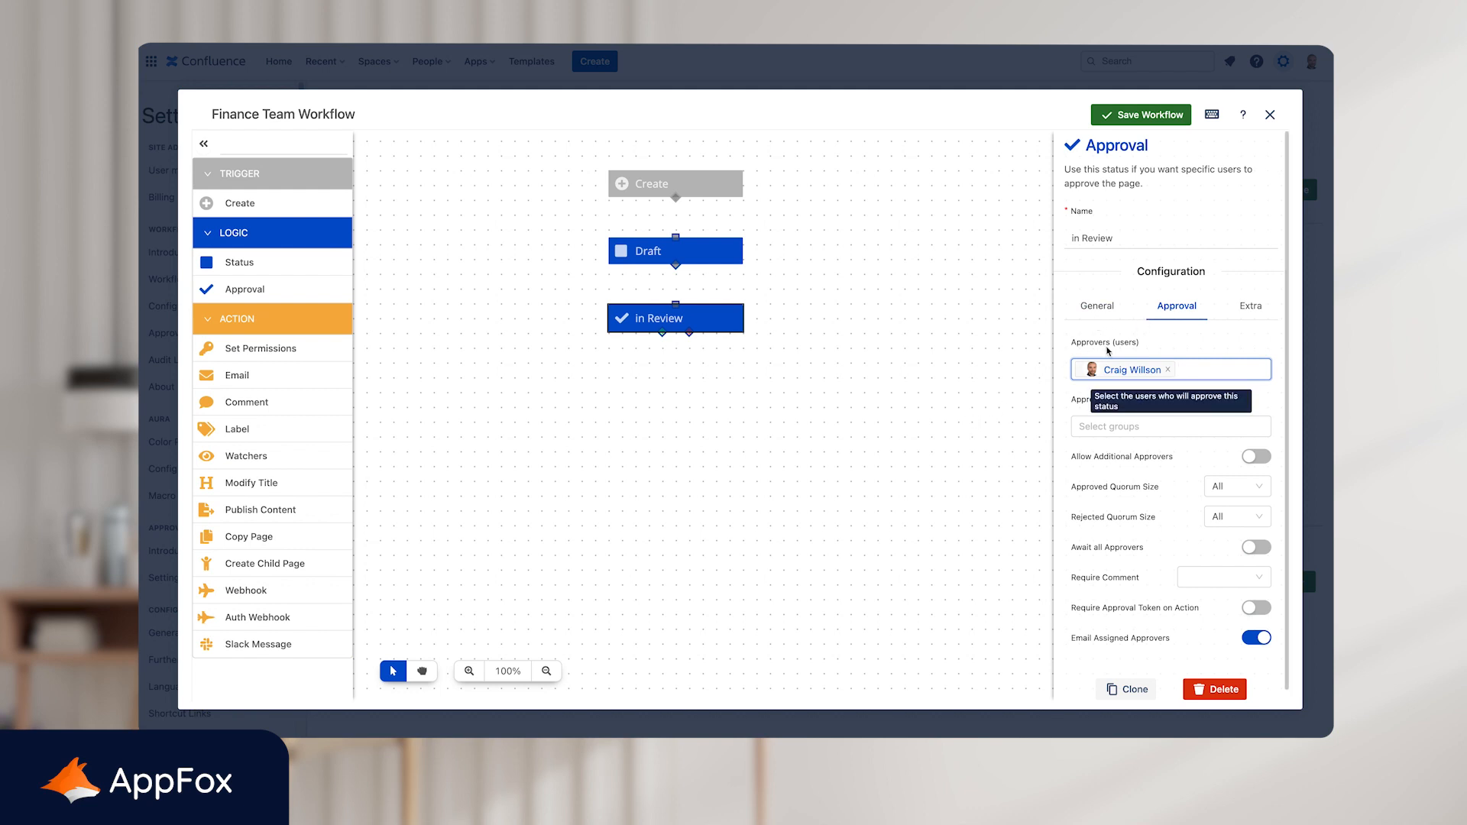
left_click(1031, 342)
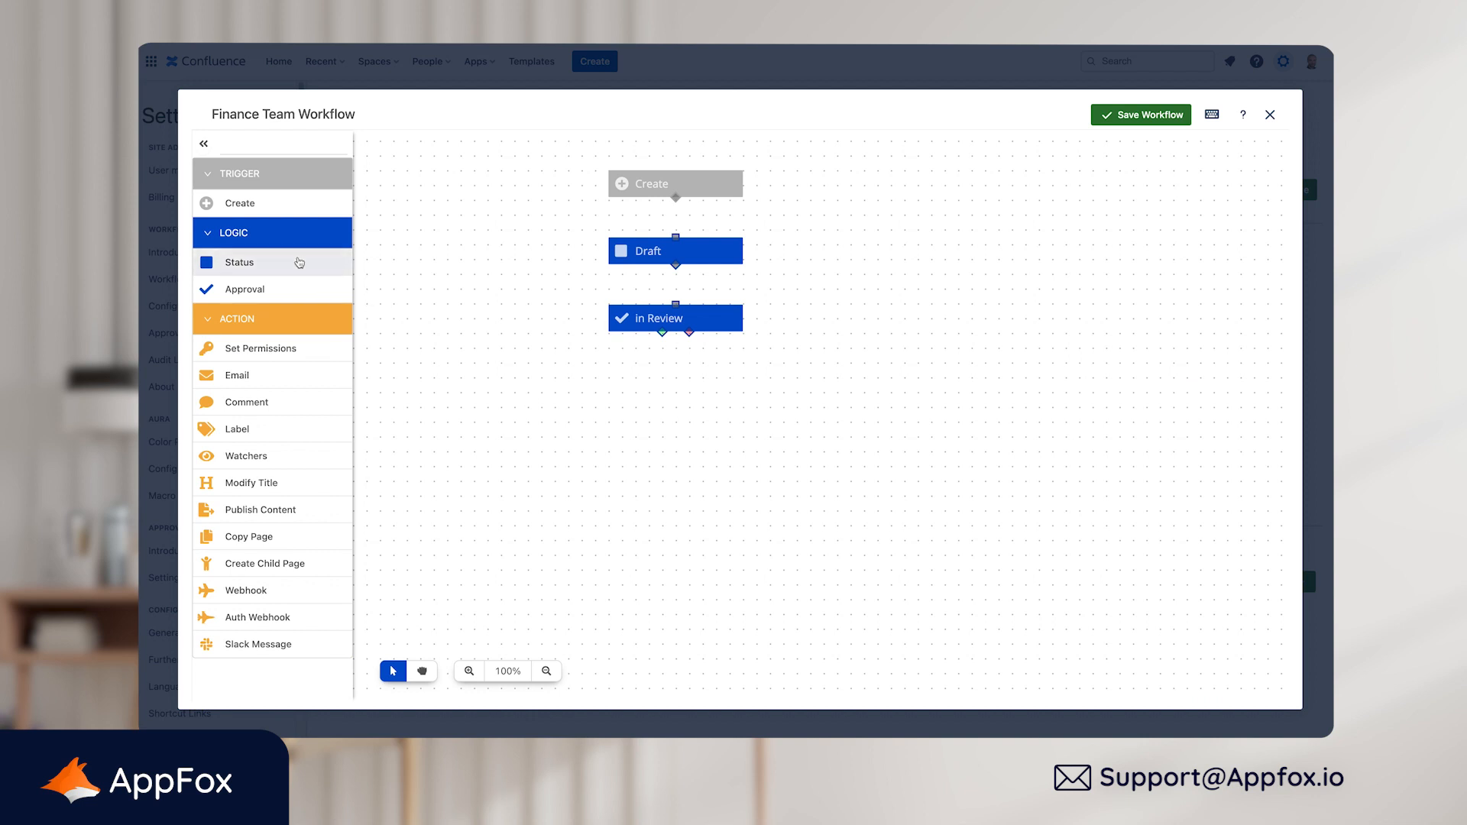
Add a status below and to the left of in Review and name it "Approved".
left_click_drag(290, 262, 589, 425)
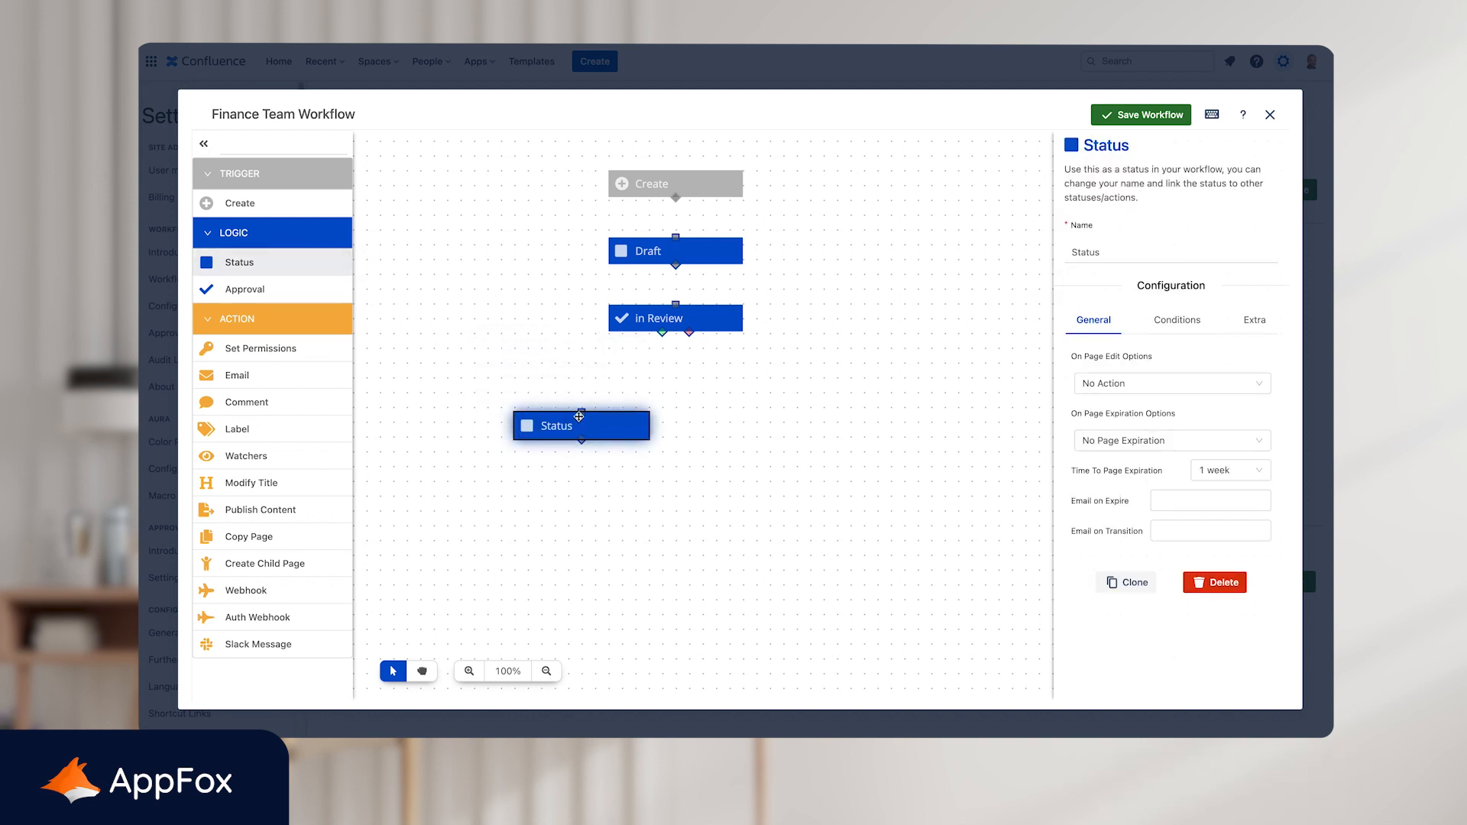
double_click(1081, 255)
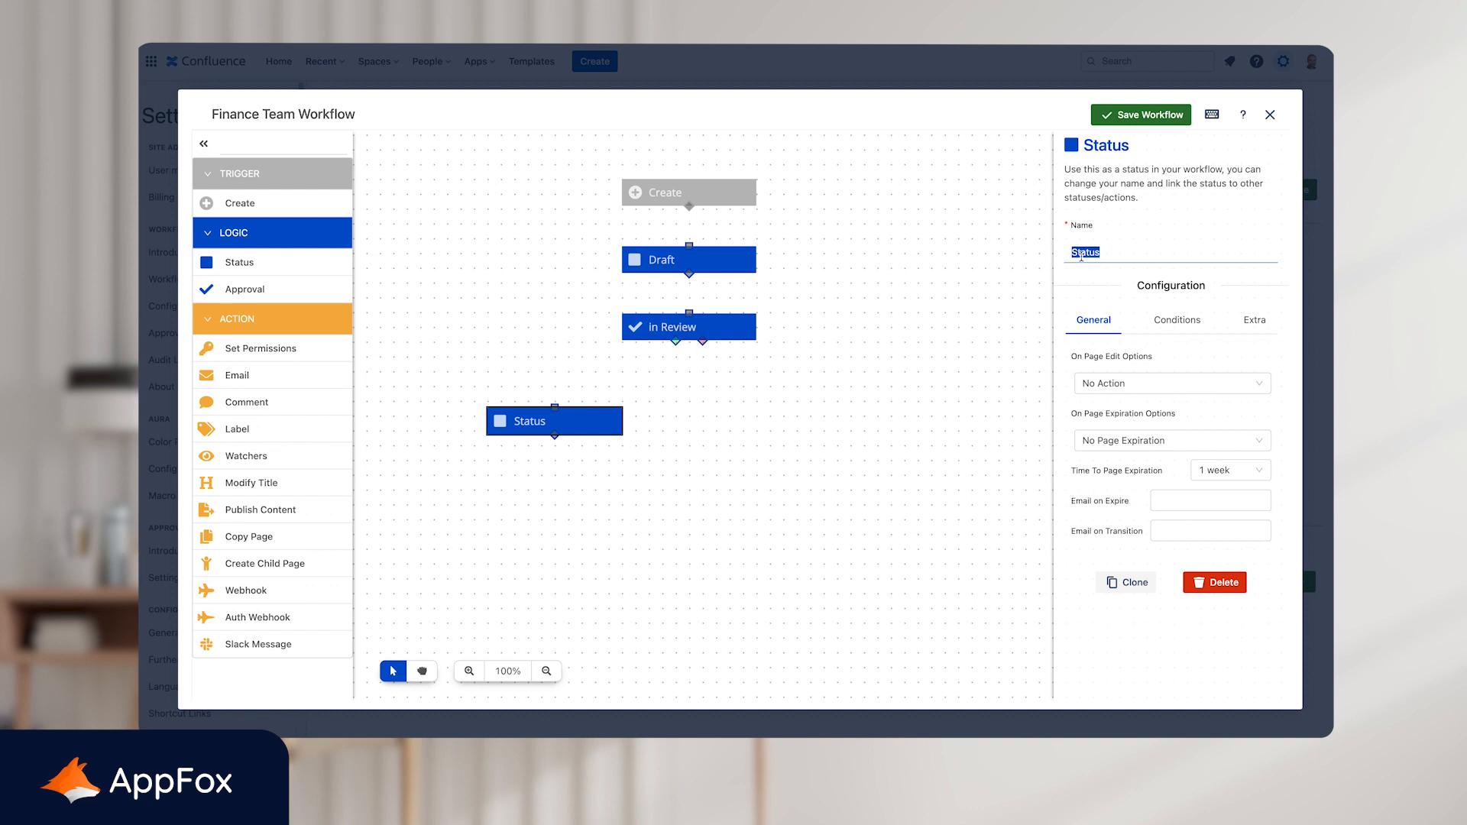
type("Approved")
left_click(1246, 319)
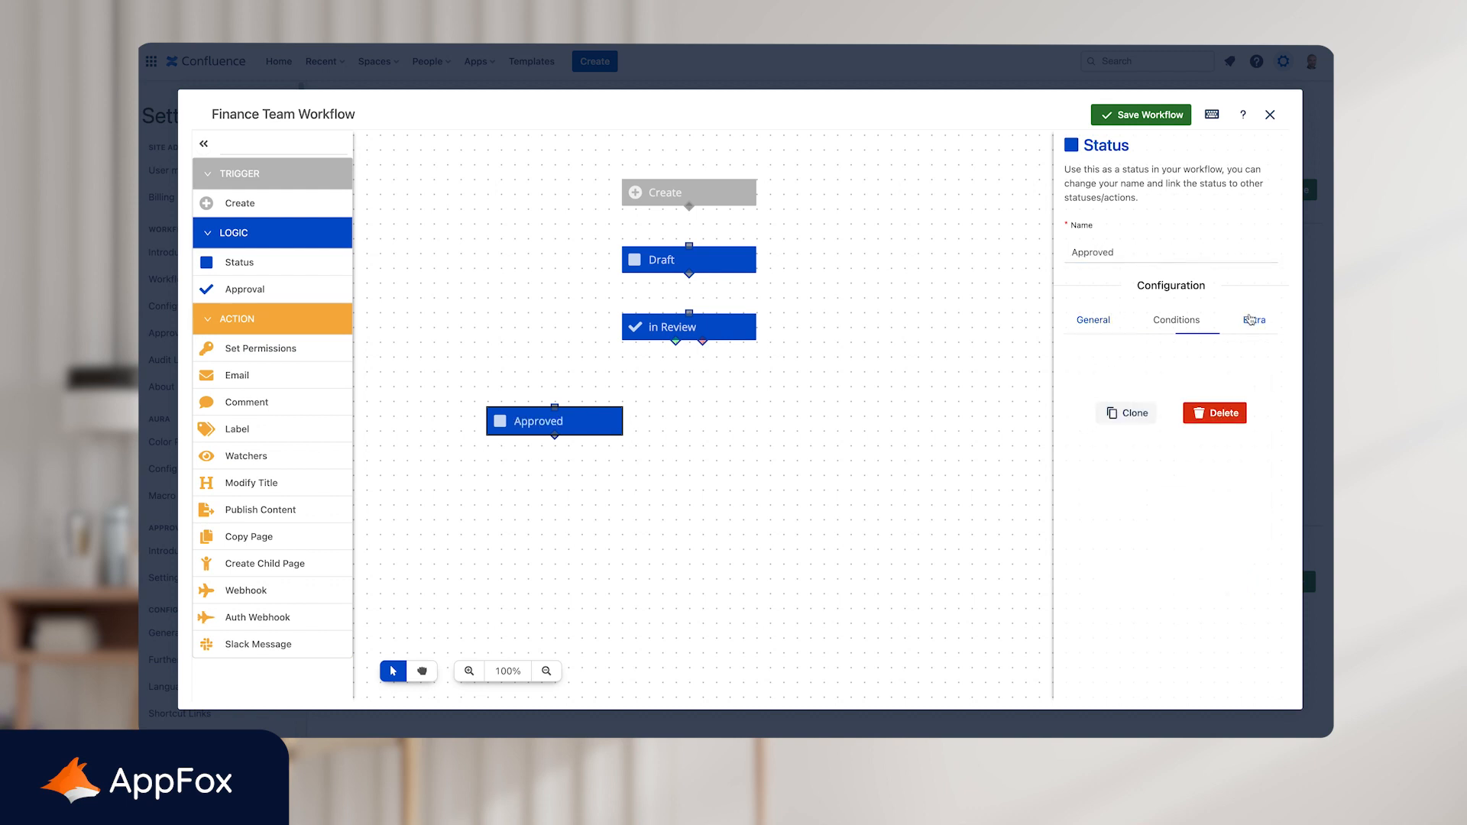
left_click(665, 447)
Add a status to the right of Approved and name it "Rejected".
left_click_drag(271, 263, 894, 451)
double_click(1097, 255)
type("Rejected")
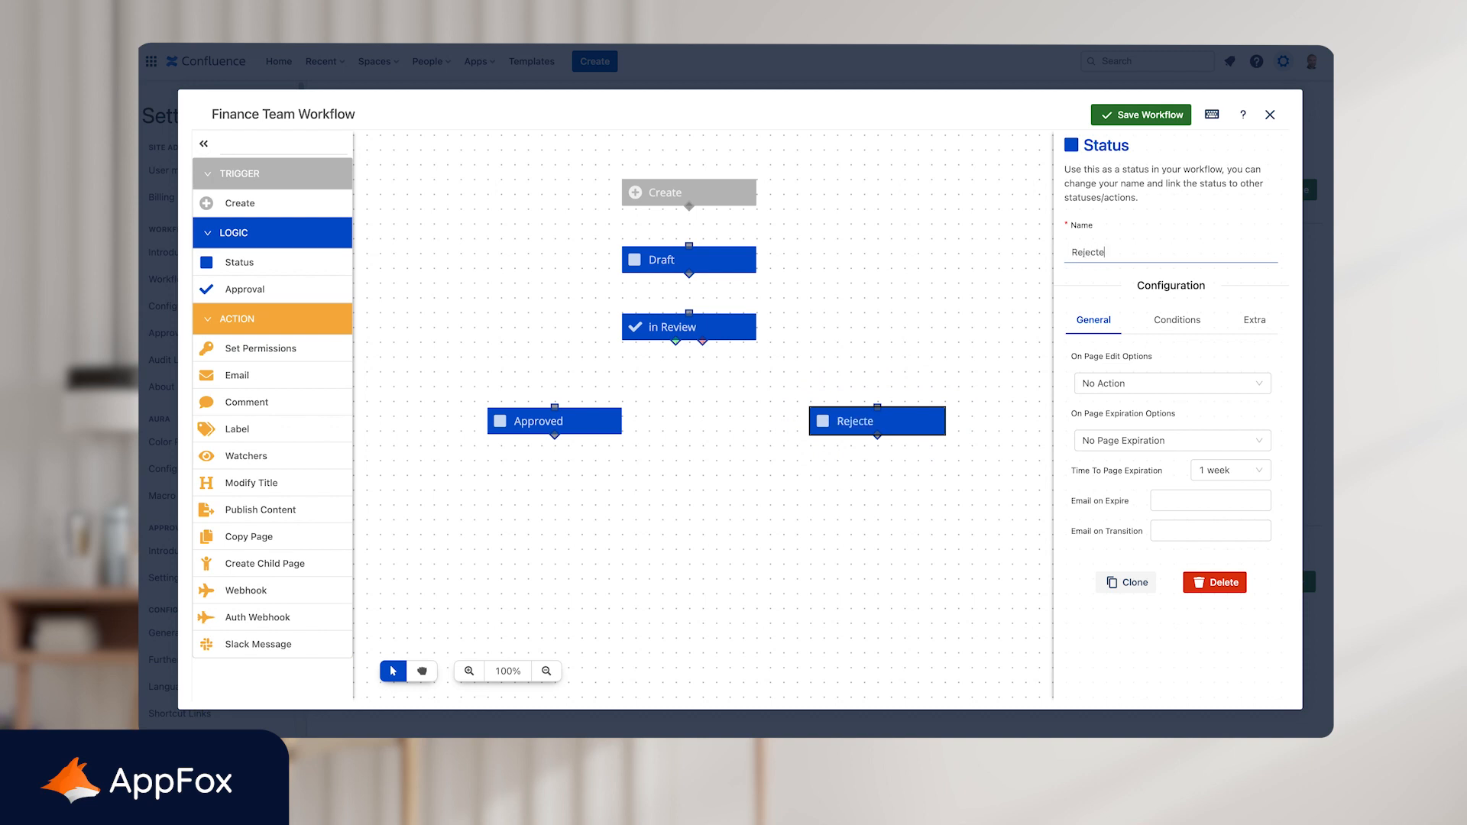
Change the Rejected status's colour and move its block closer to the Approved status, keeping both level.
left_click(1251, 320)
left_click(1221, 354)
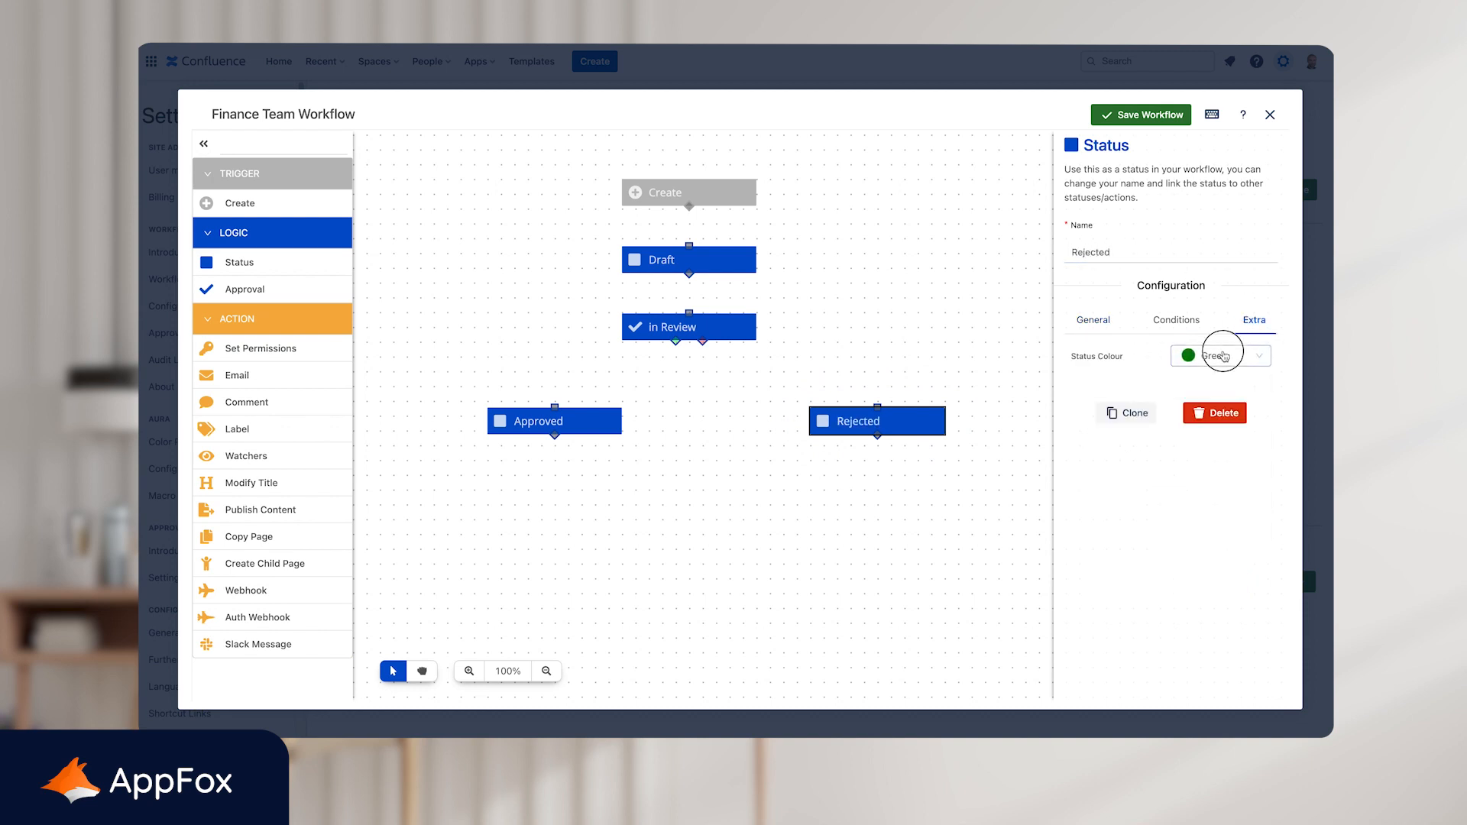
left_click(1208, 423)
left_click(802, 575)
left_click_drag(840, 425, 787, 426)
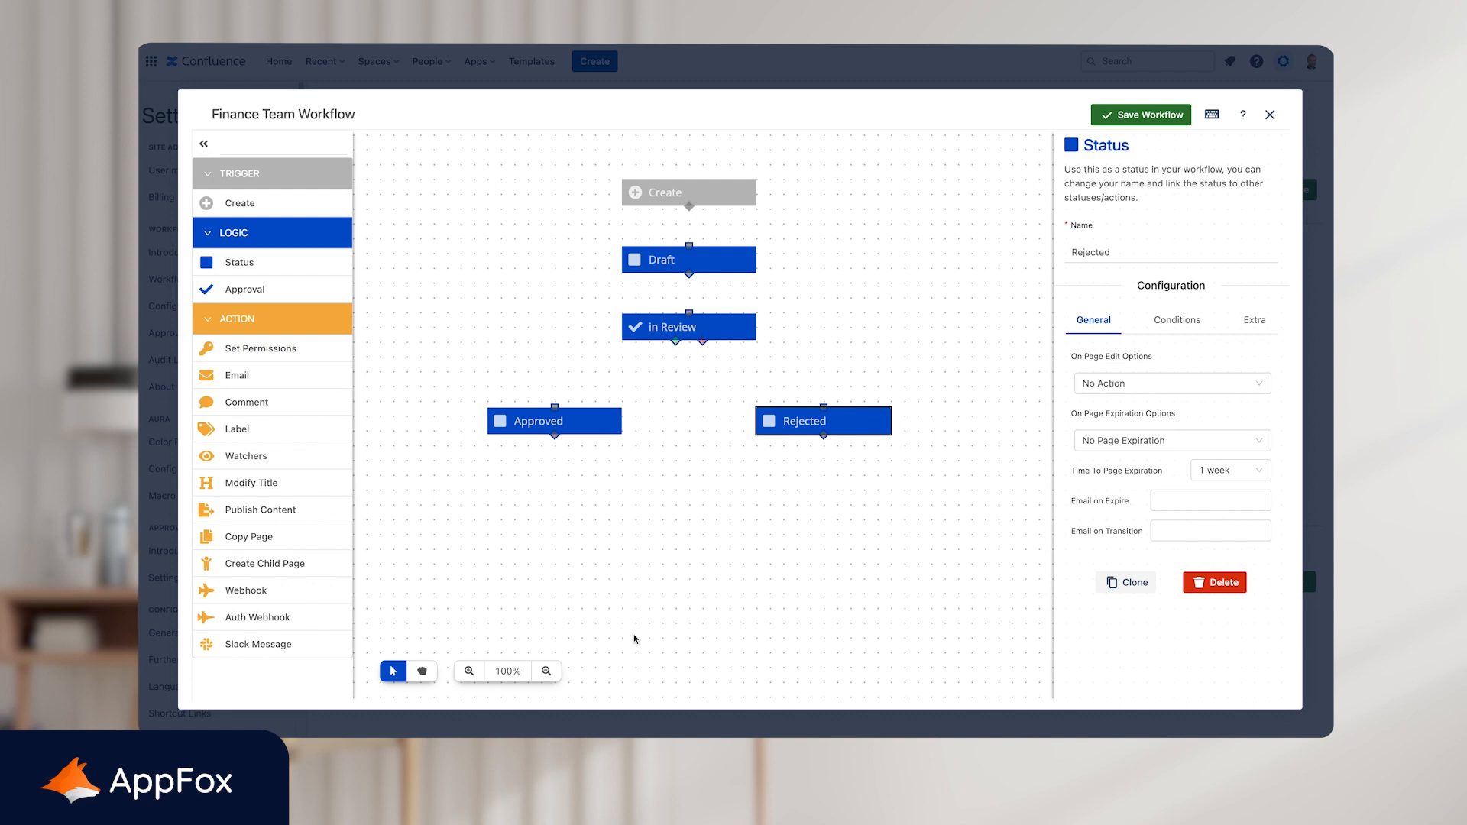
Try placing a second approval block below the Approved status and delete it.
left_click_drag(254, 294, 574, 508)
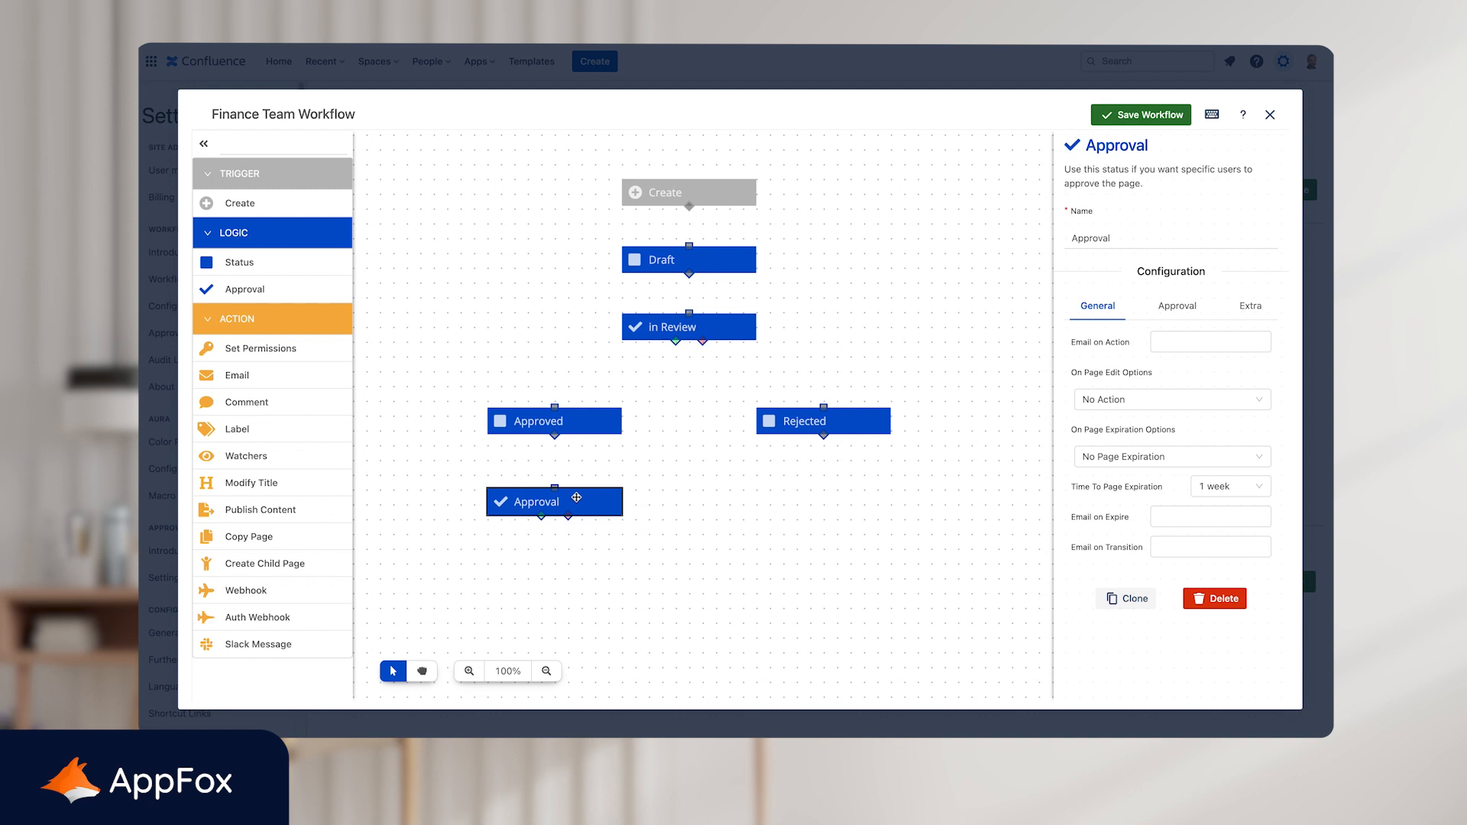
left_click(1232, 600)
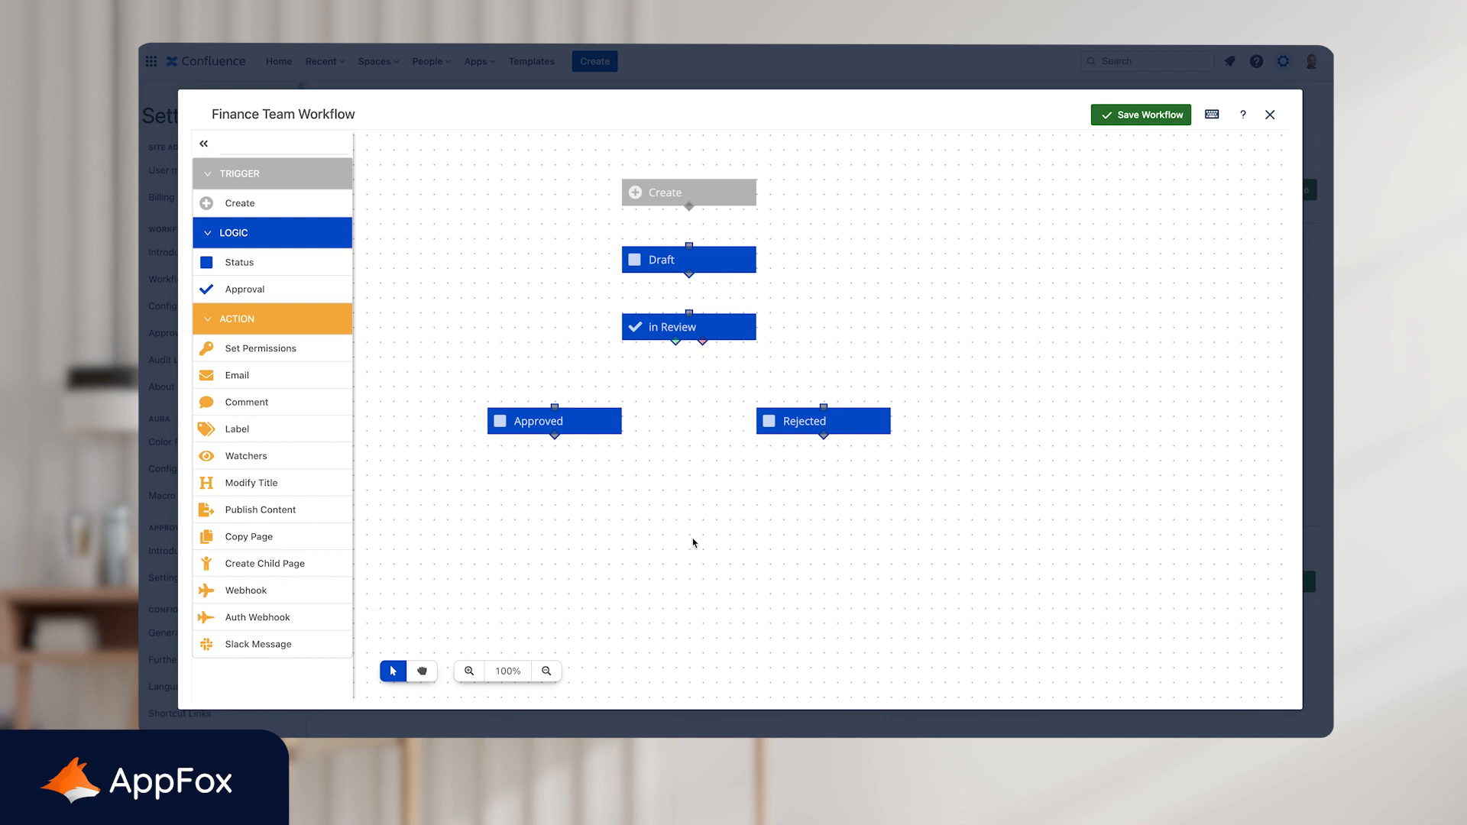
Check the in Review approval's settings, including the Email Assigned Approvers option.
left_click(650, 327)
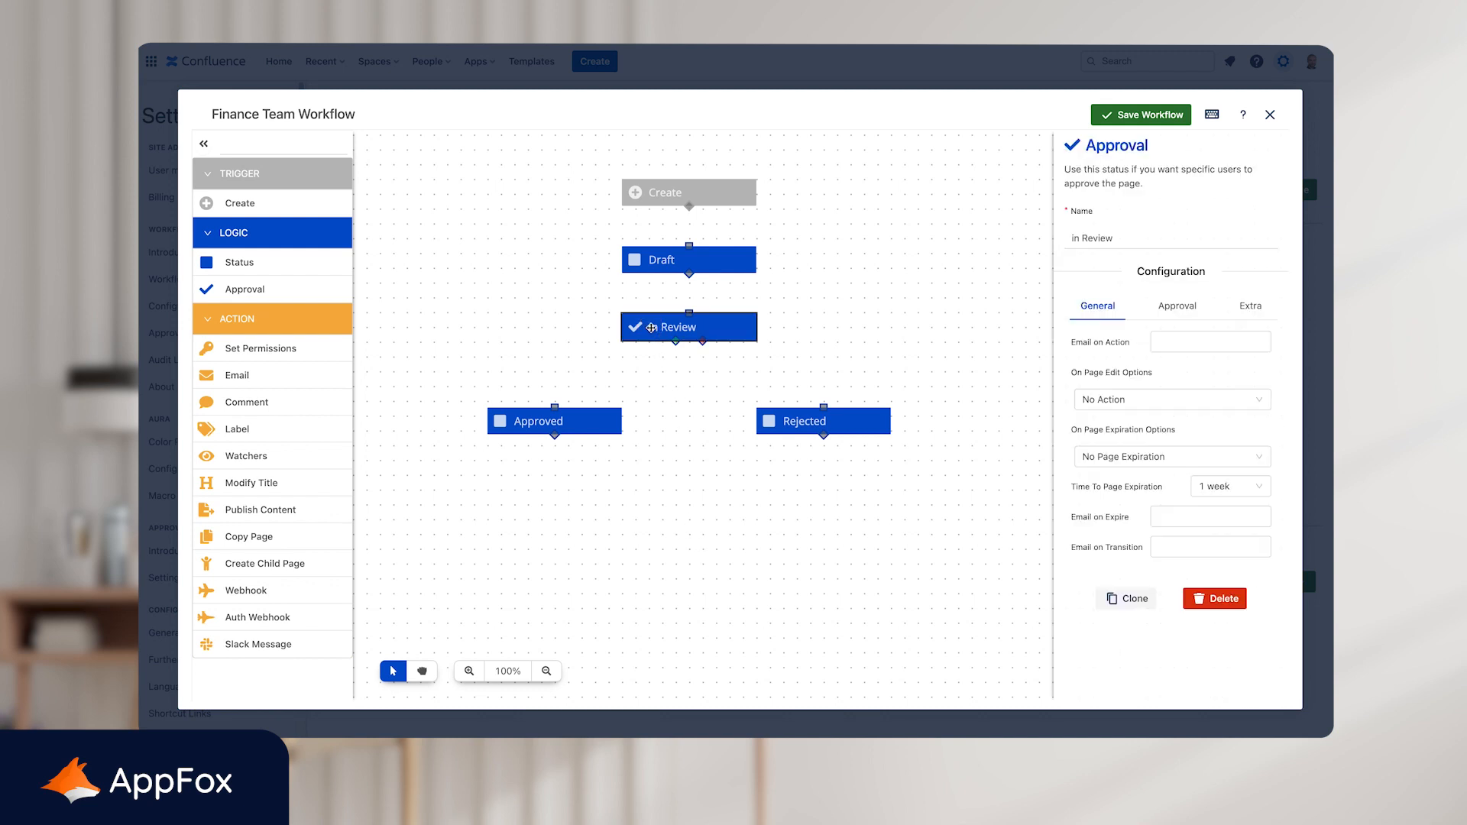
left_click(1169, 318)
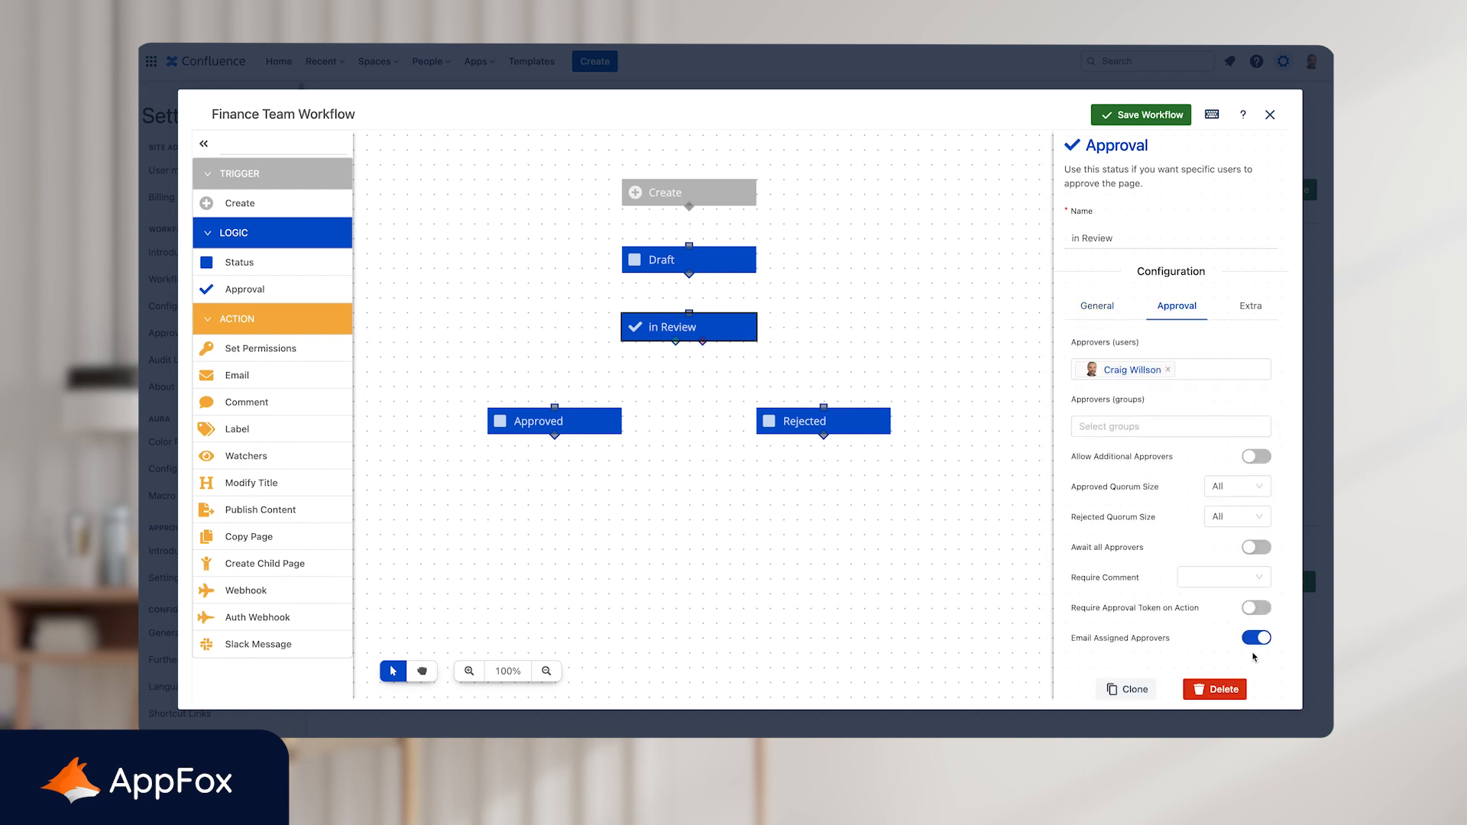
mouse_move(1255, 656)
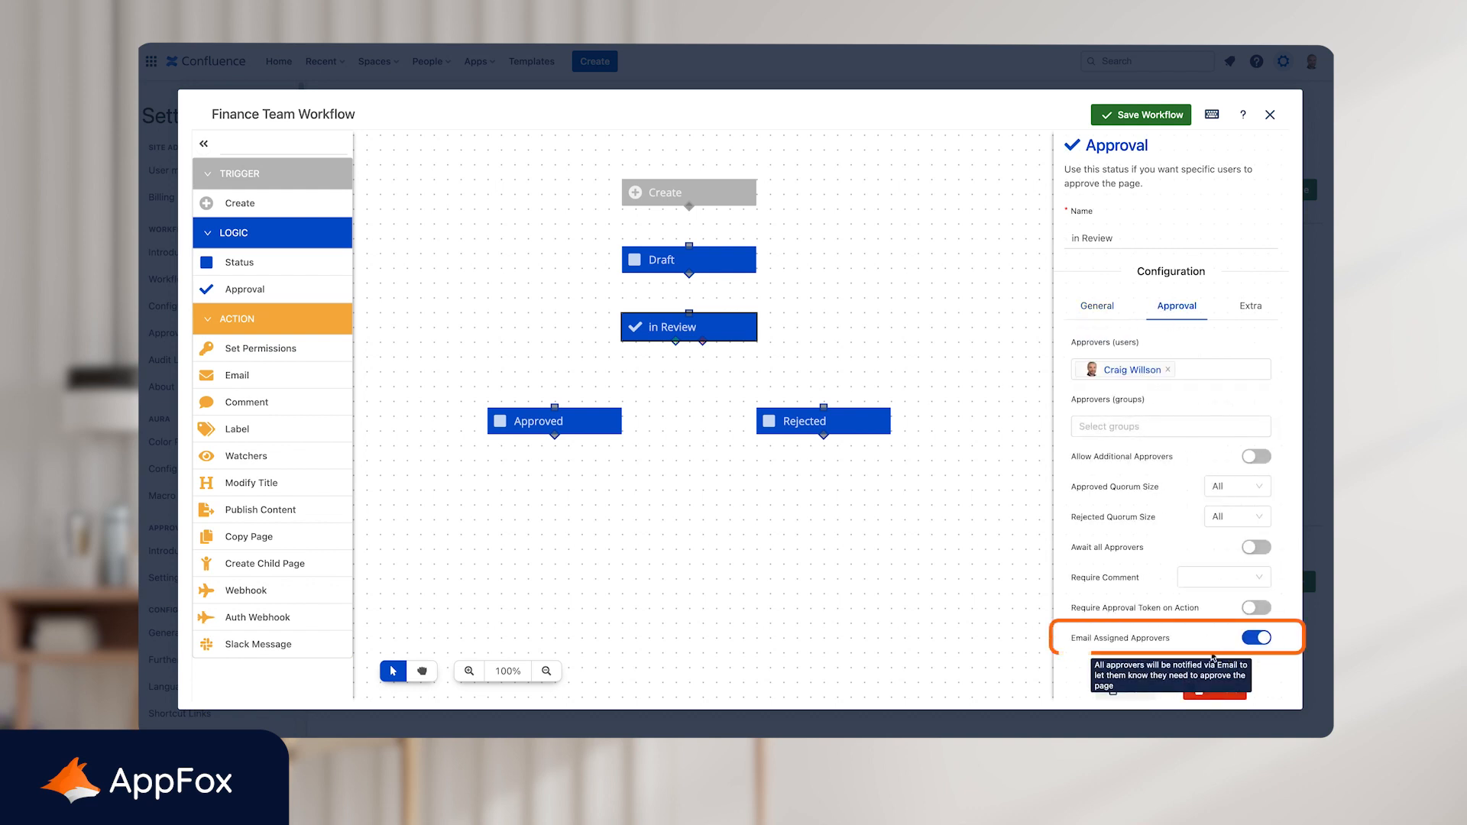
left_click(893, 570)
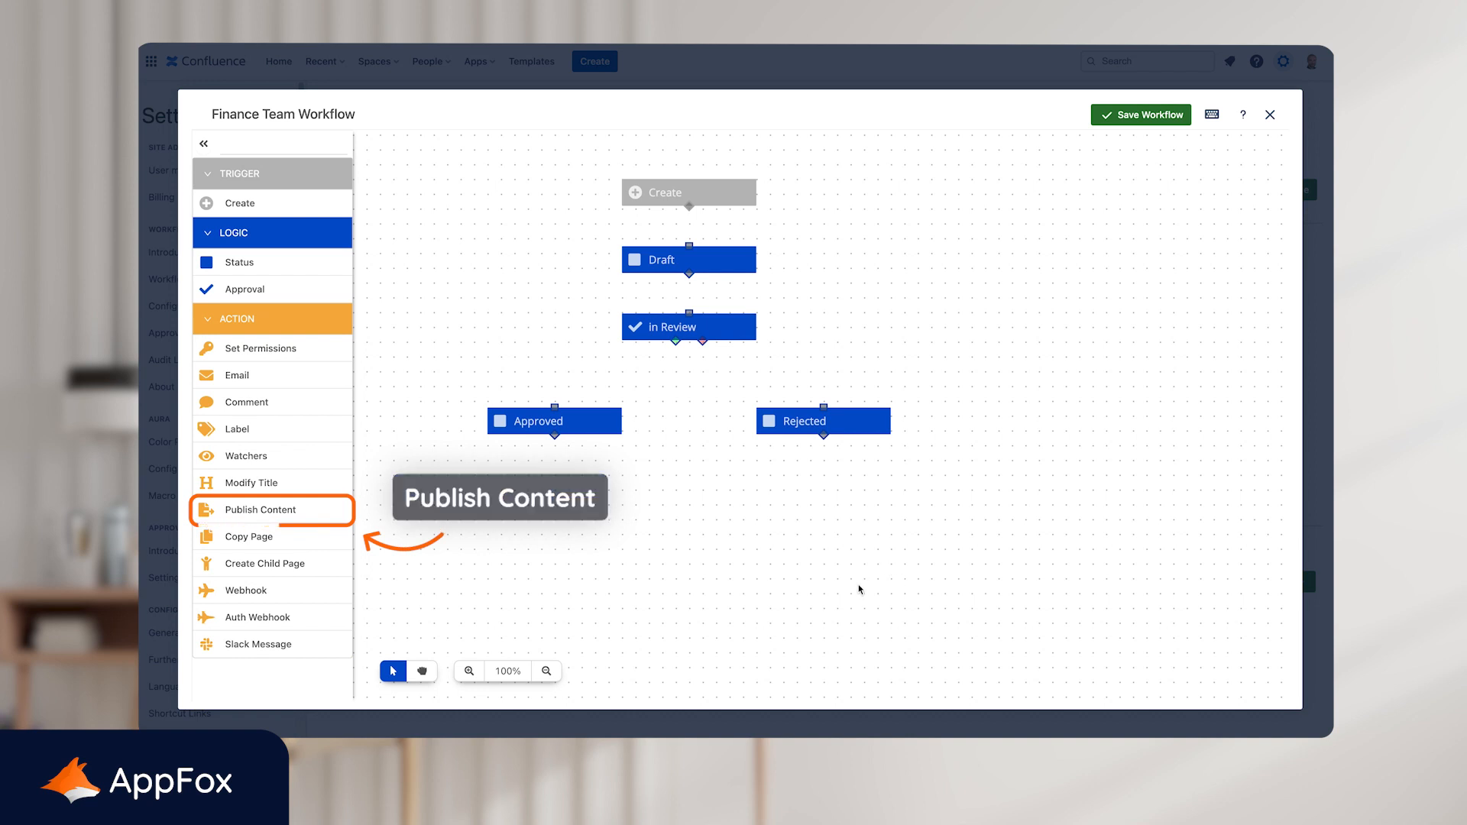
Try placing a Publish Content action between in Review and Approved, moving Approved down to make room.
left_click_drag(291, 511, 593, 455)
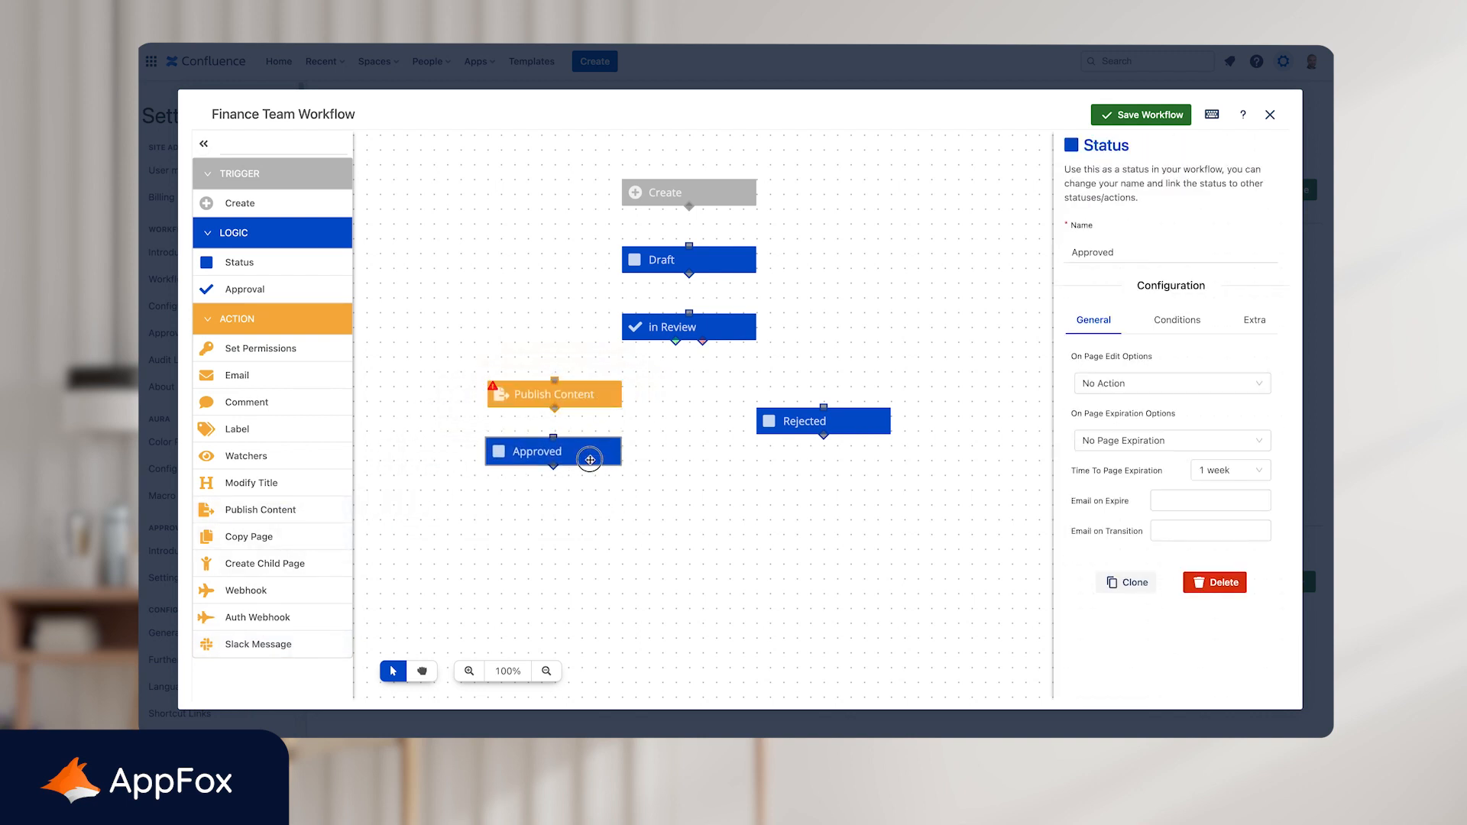
left_click_drag(579, 396, 581, 410)
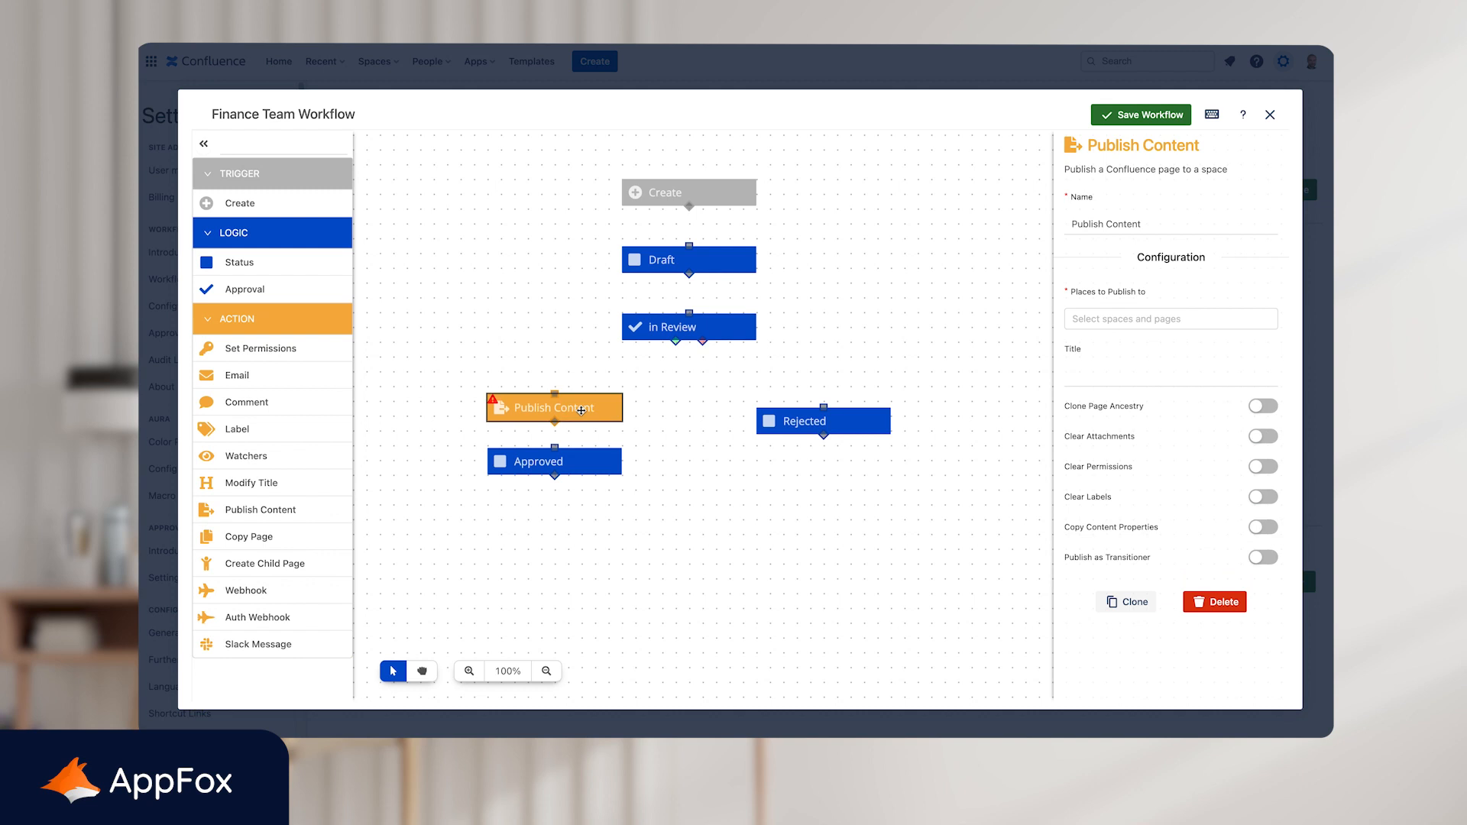
left_click(625, 518)
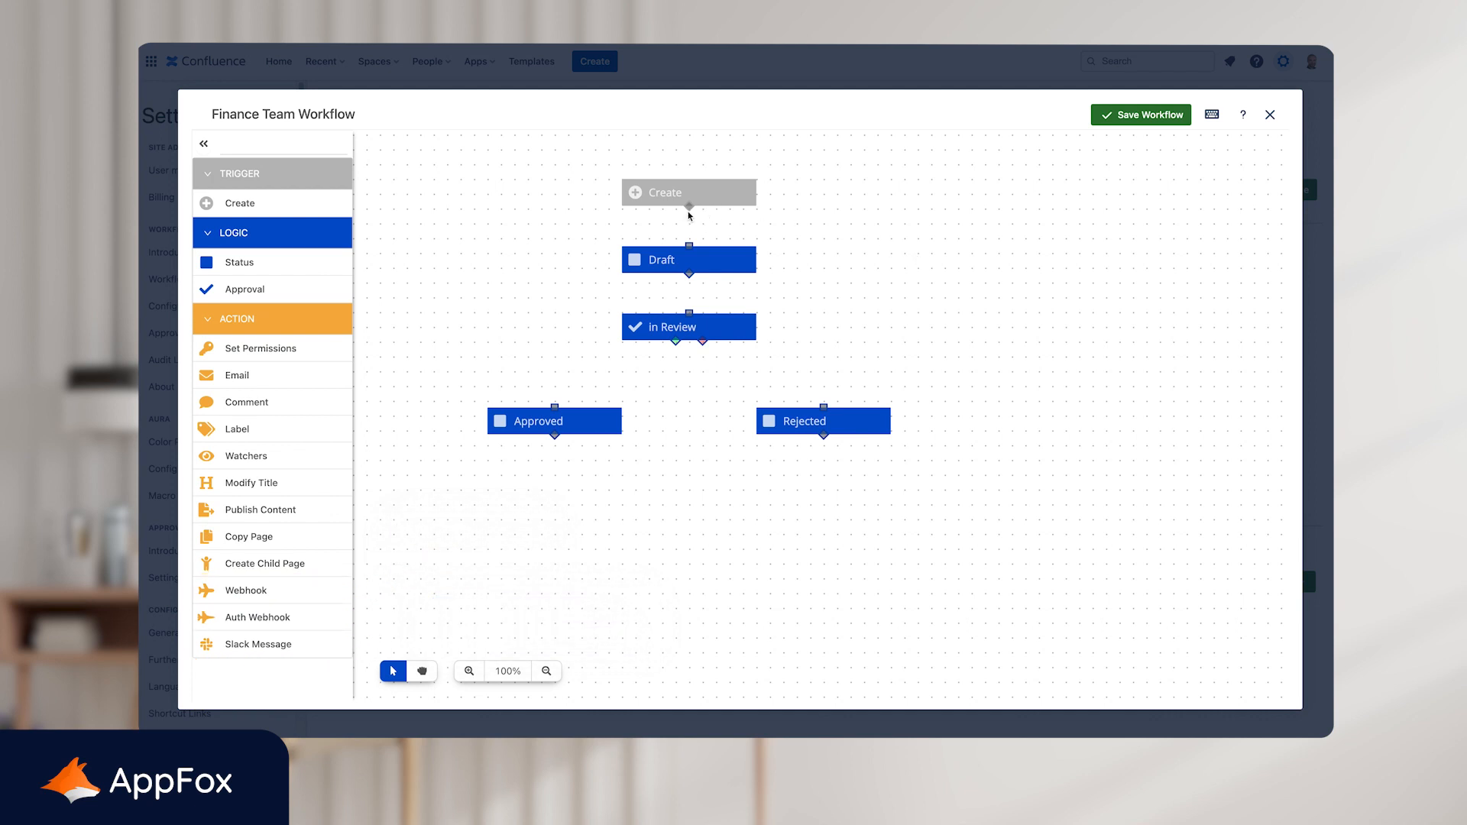
Link Create to Draft, Draft to in Review, and in Review's two outcomes to Approved and Rejected, and save the workflow.
left_click_drag(689, 206, 556, 408)
left_click_drag(702, 342, 824, 408)
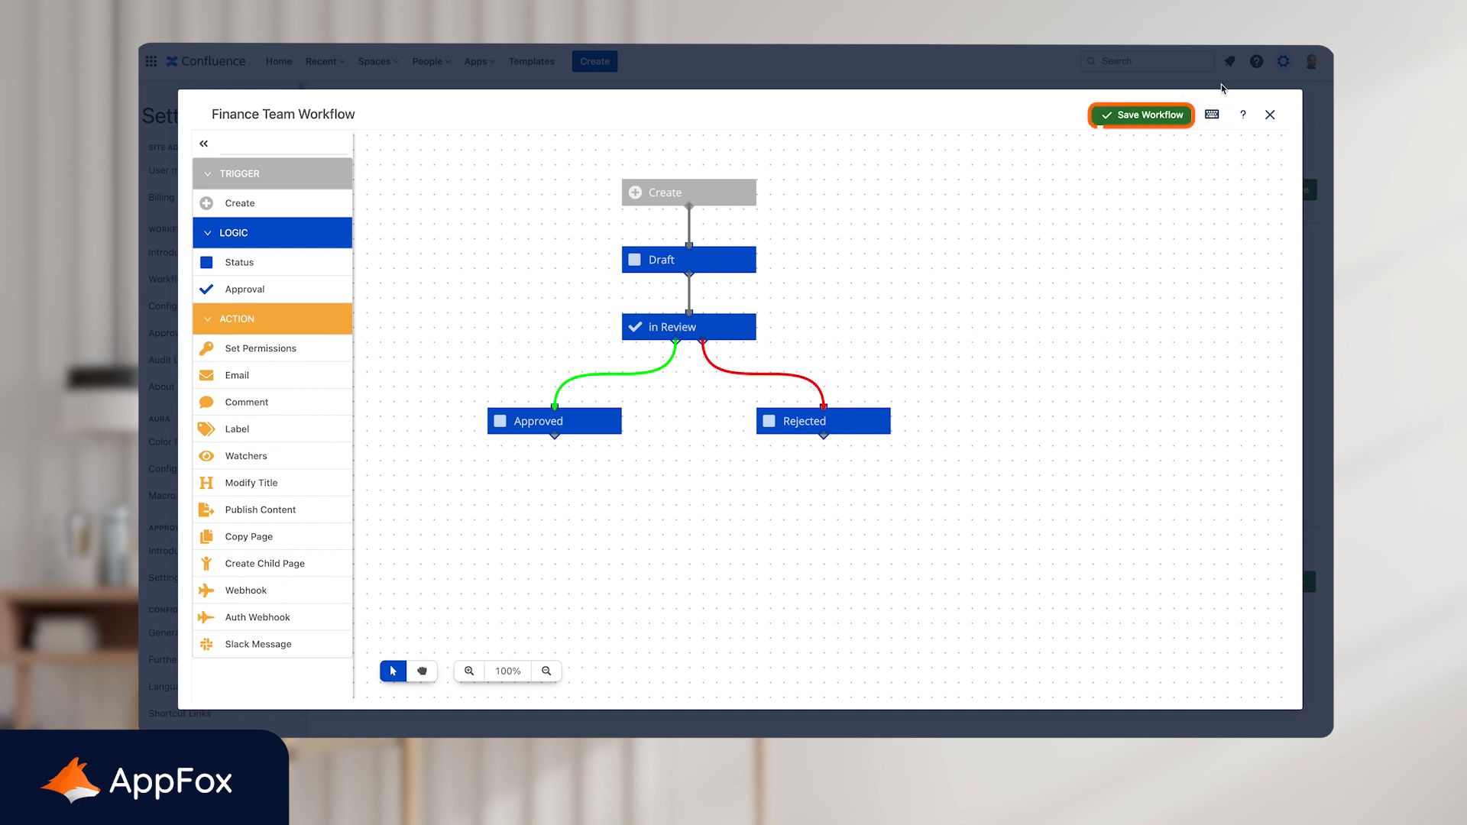
left_click(1161, 116)
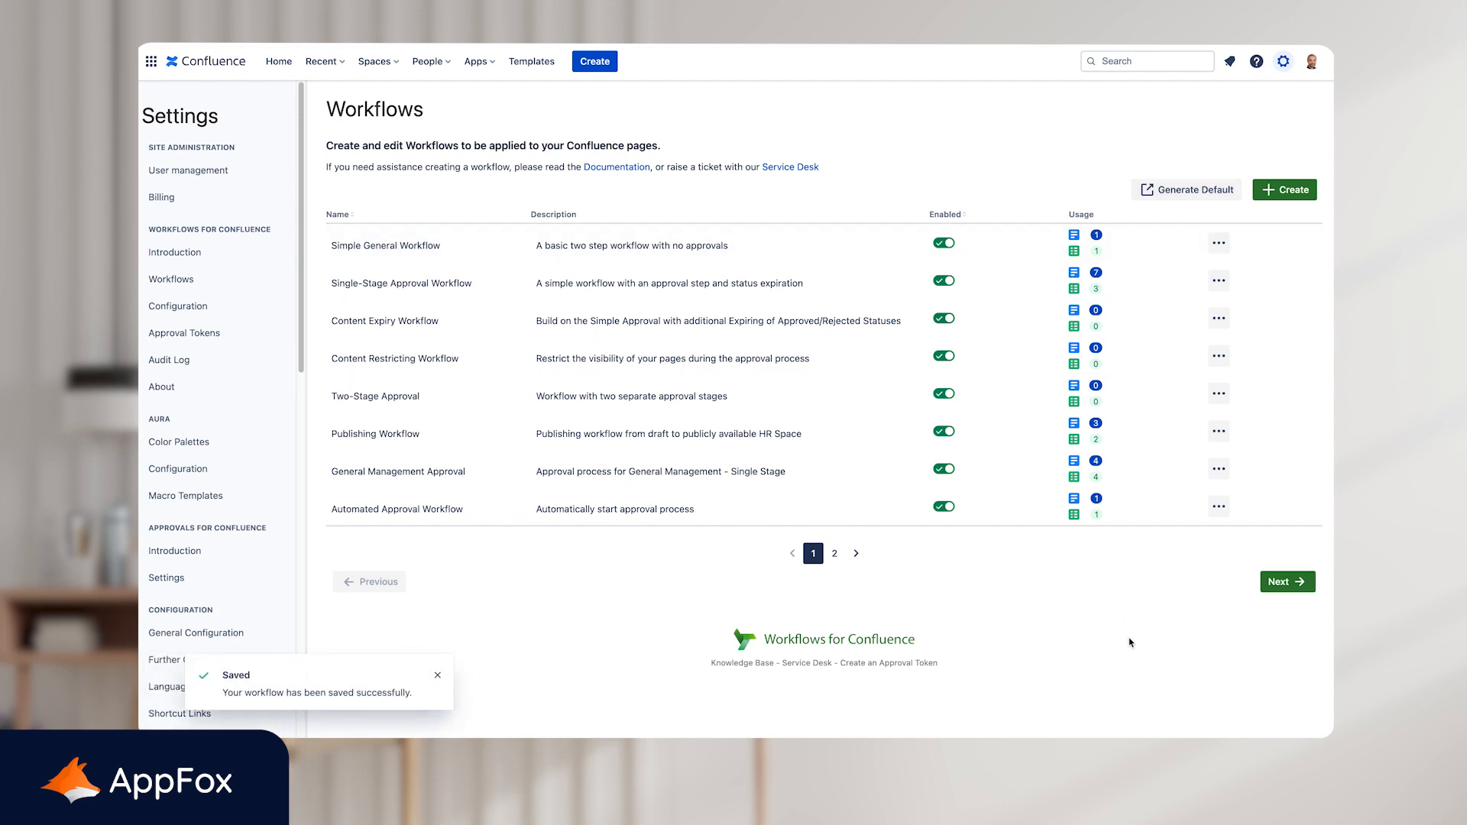
Enable the Finance Team Workflow on the second page of the workflows list.
left_click(1274, 592)
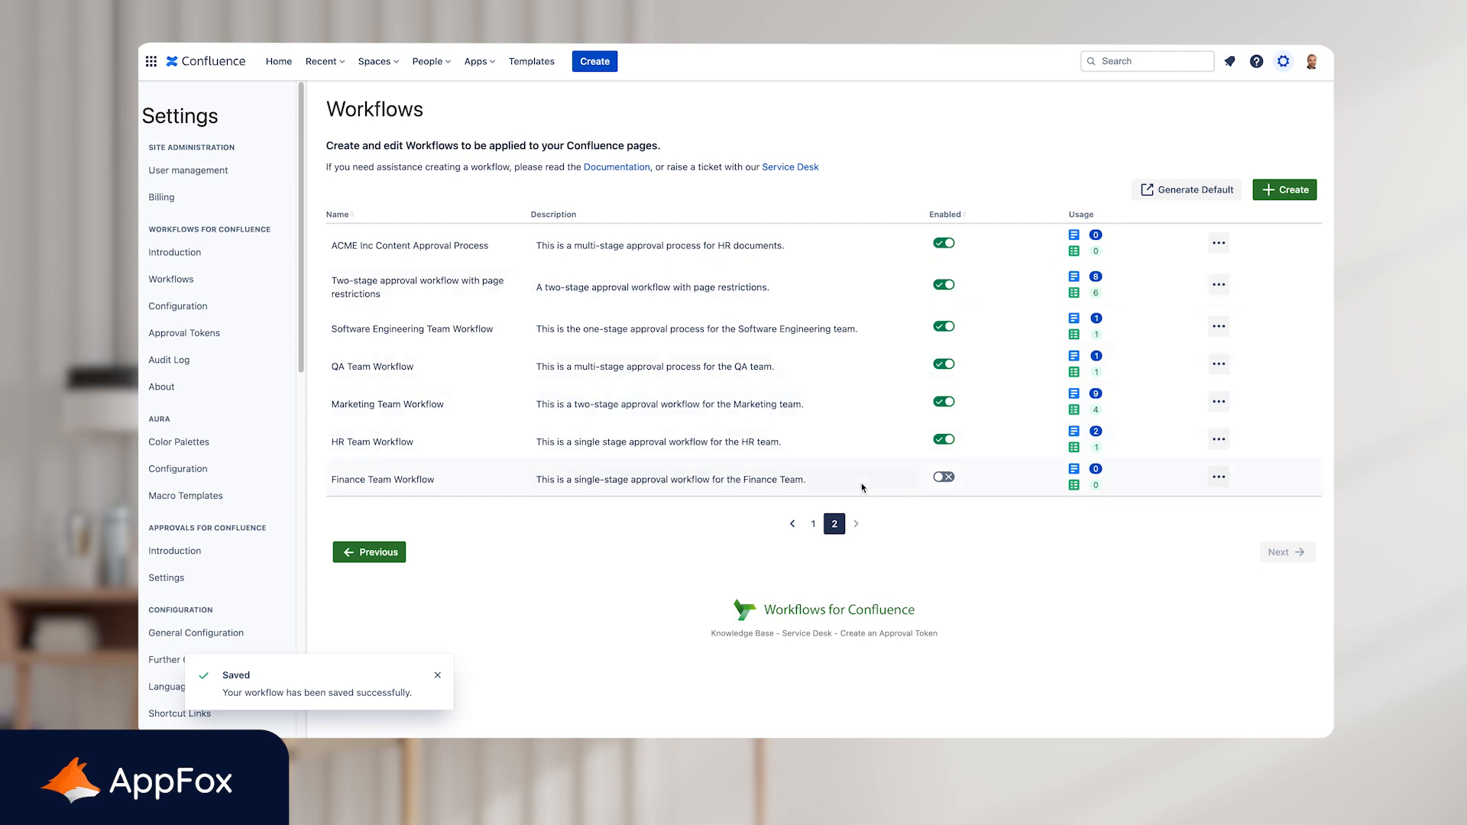
left_click(945, 479)
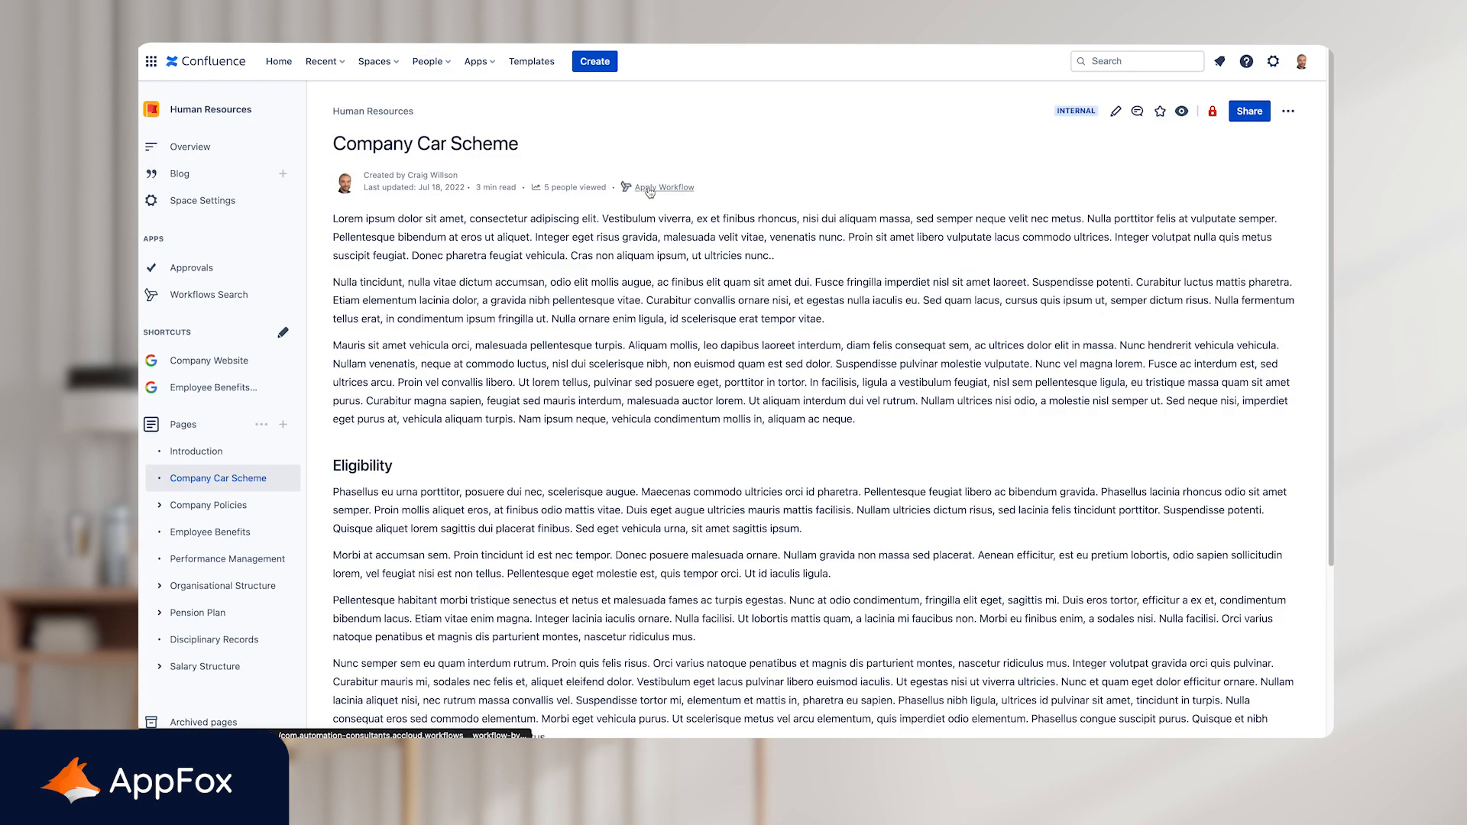
Apply the Finance Team Workflow to the Company Car Scheme page.
left_click(648, 187)
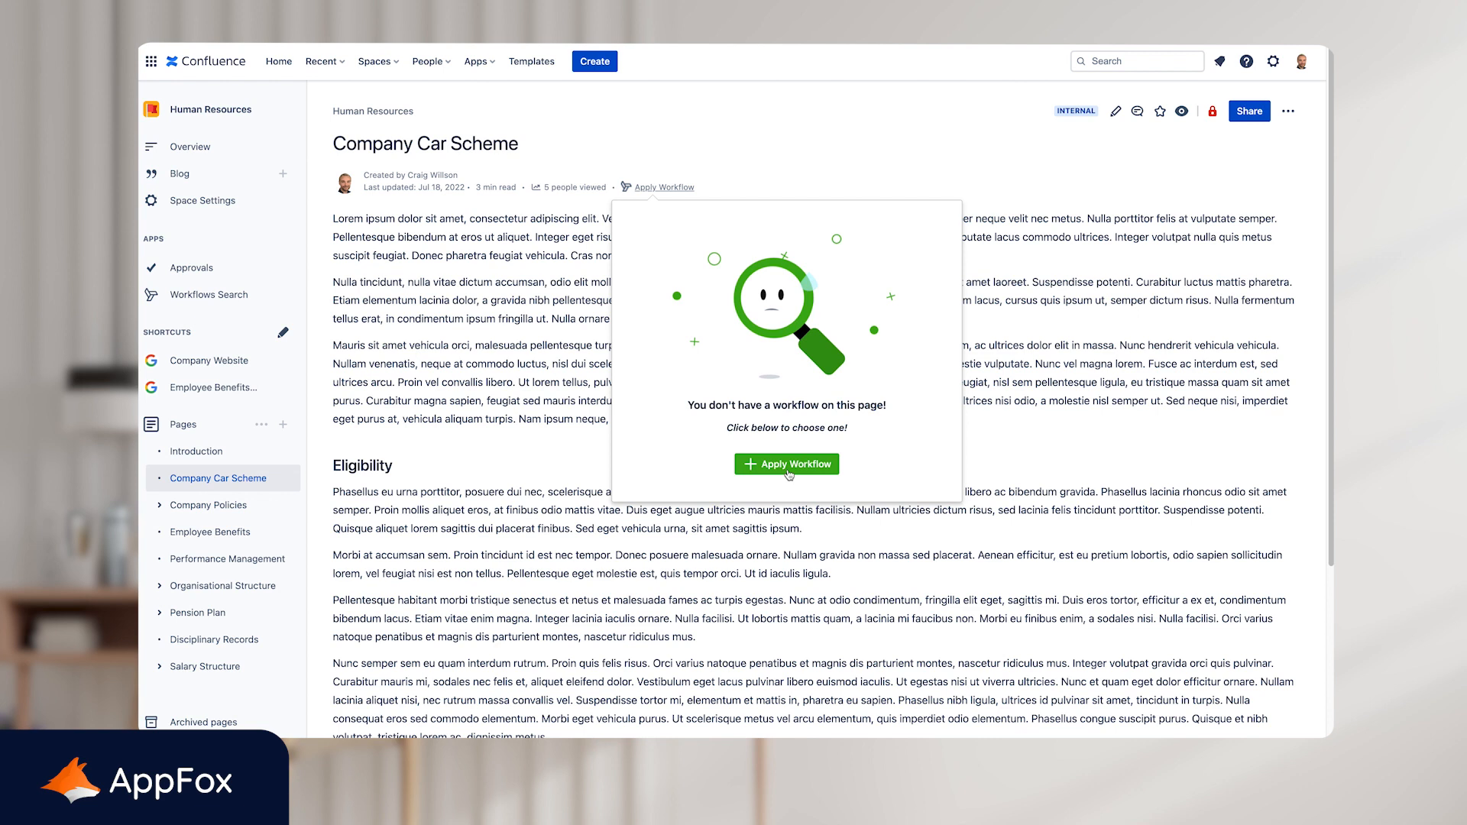
left_click(789, 470)
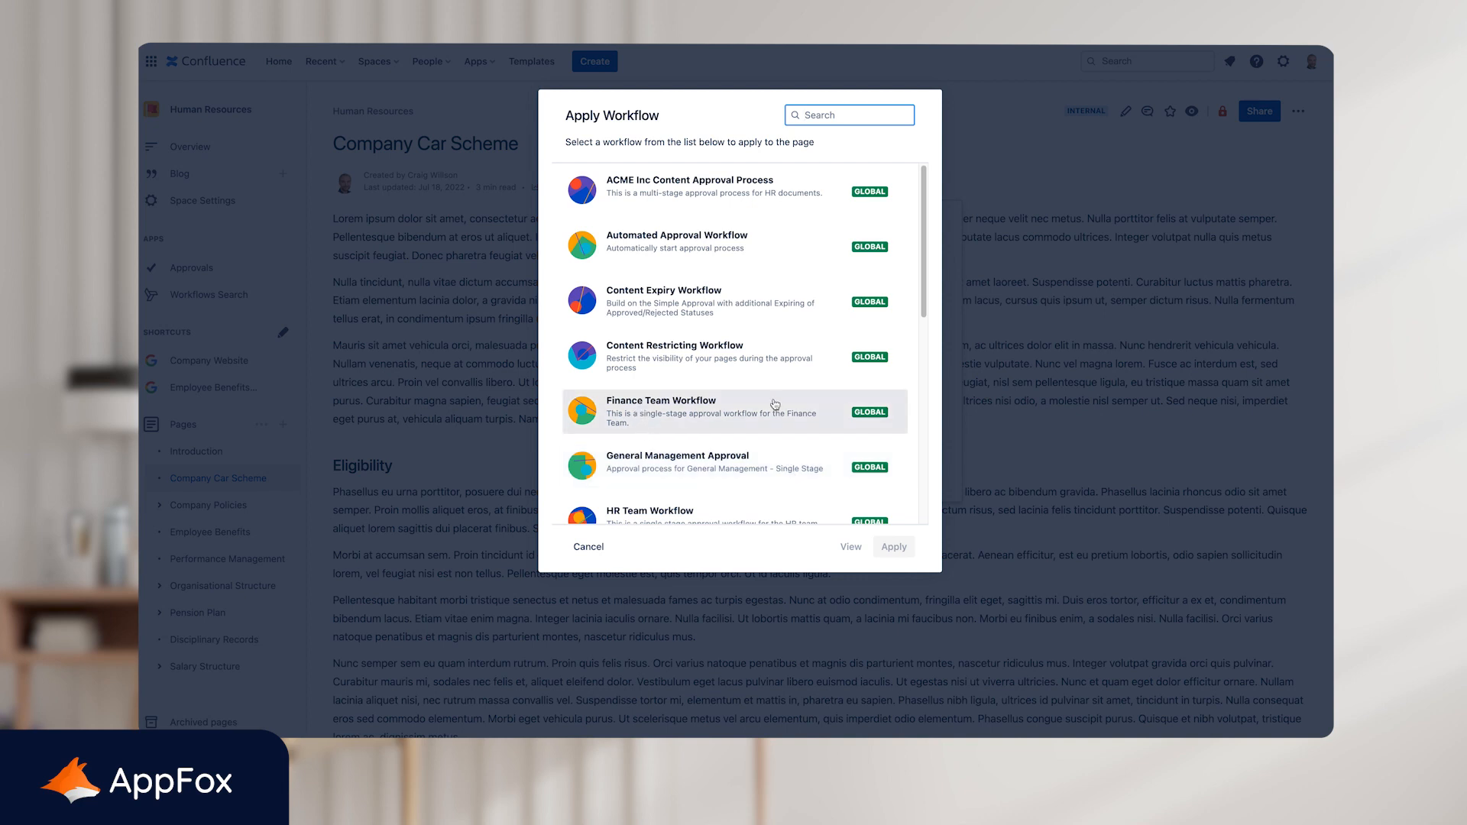
left_click(740, 409)
left_click(883, 550)
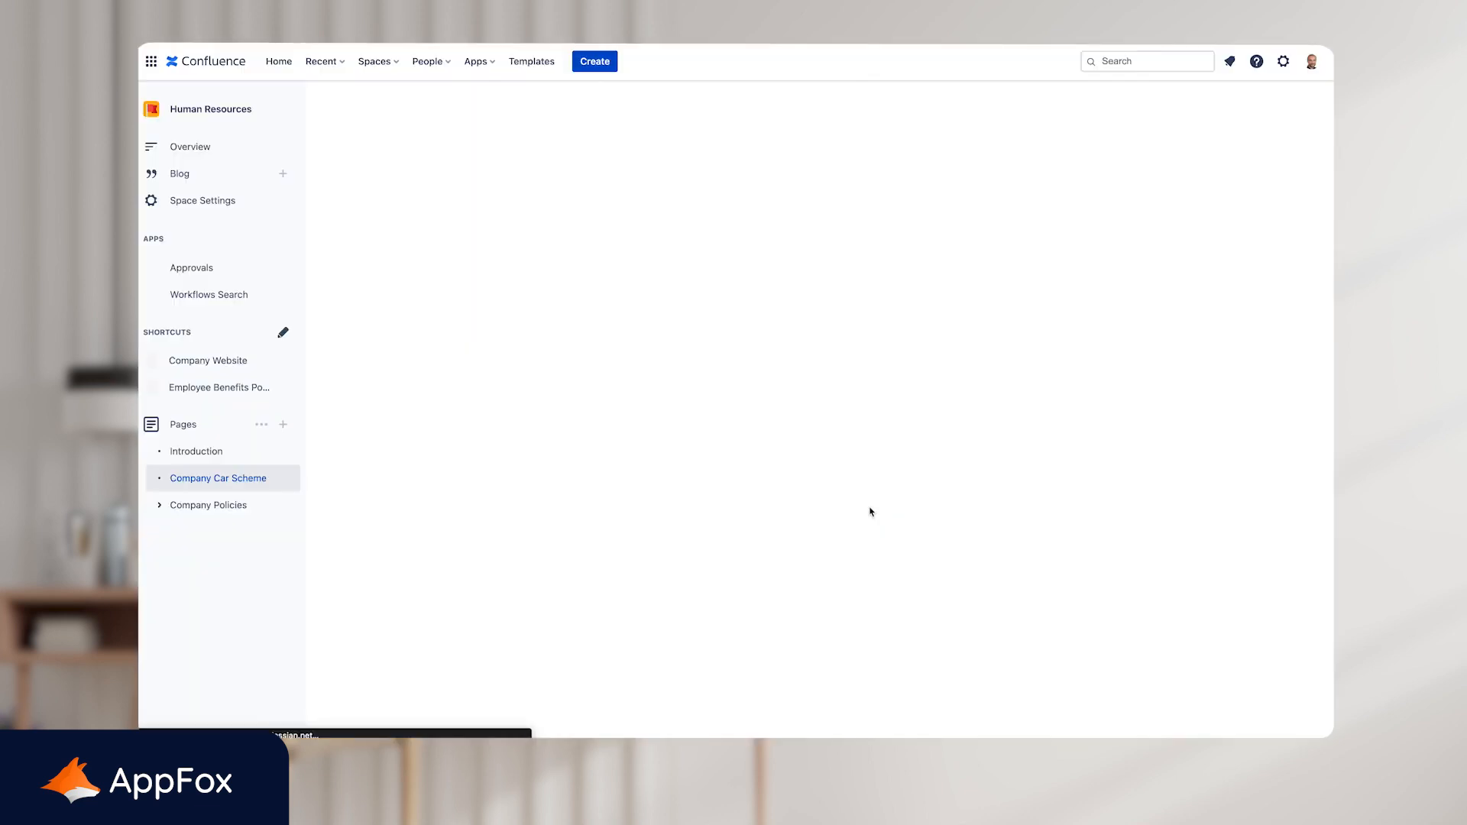